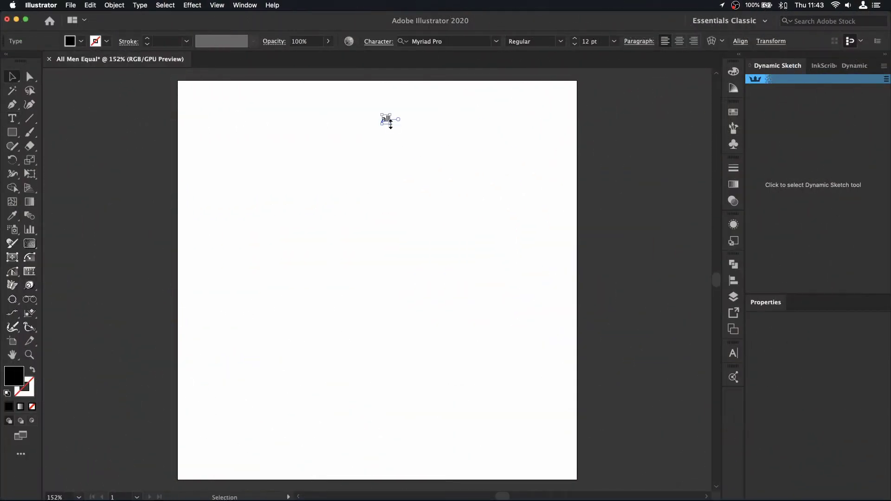
Duplicate the 'all' line and retype the copies as 'men', 'are created', 'equal', 'but only the best are born in'.
left_click_drag(497, 121, 497, 166)
left_click_drag(497, 167, 497, 255)
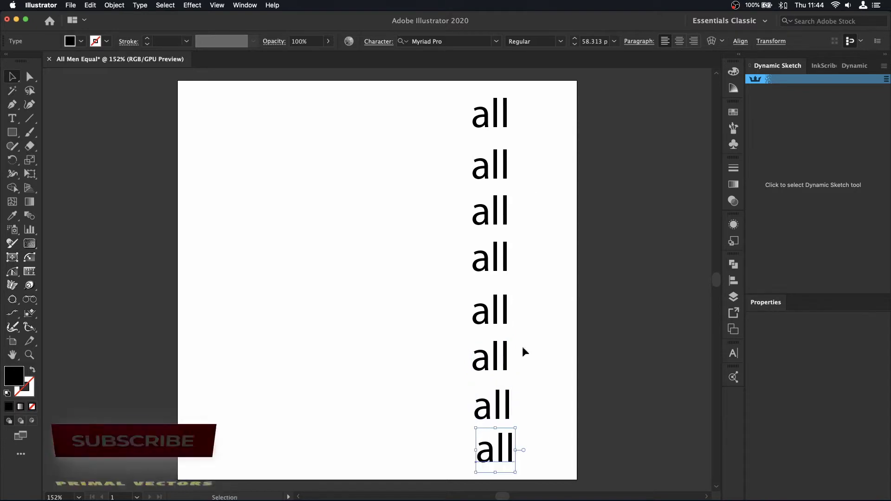
double_click(491, 165)
type("men")
double_click(494, 209)
type("are created")
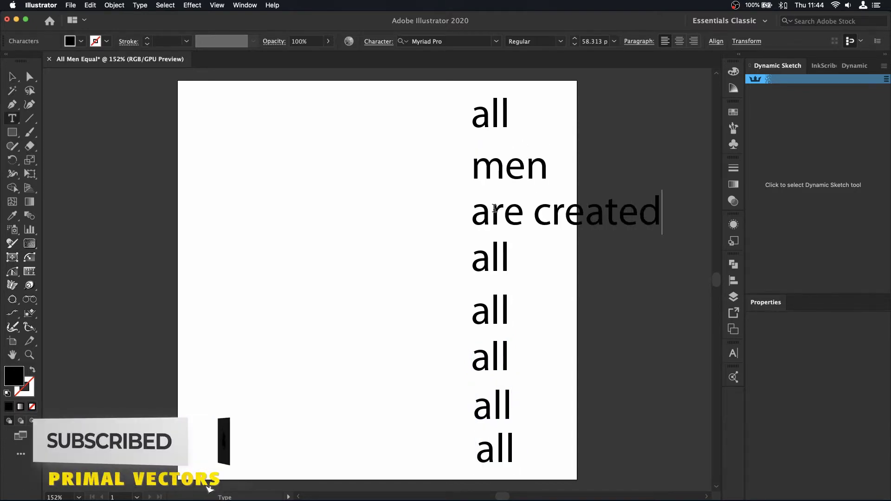
double_click(491, 257)
type("equal")
double_click(491, 309)
type("but onl")
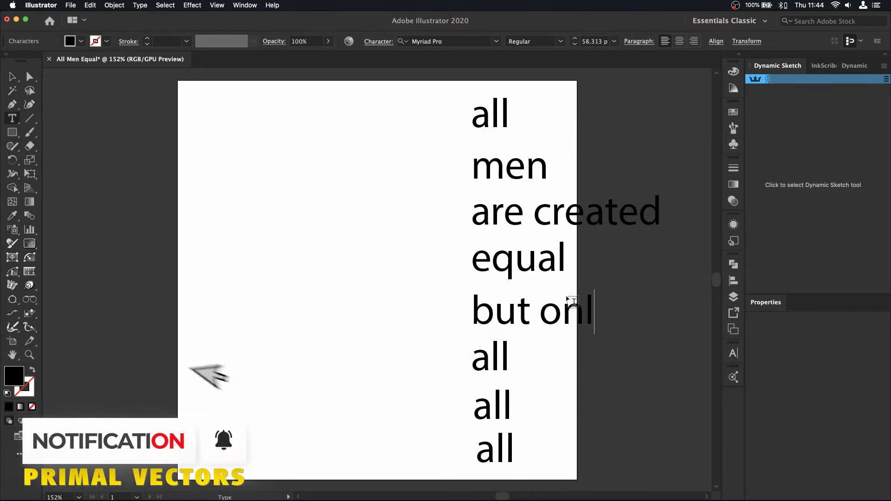
type("y the best ")
type("a")
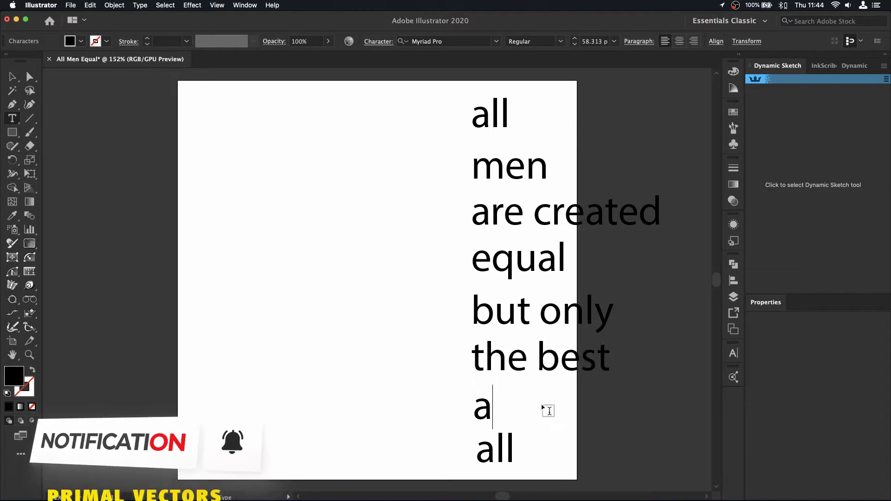
type("re born in")
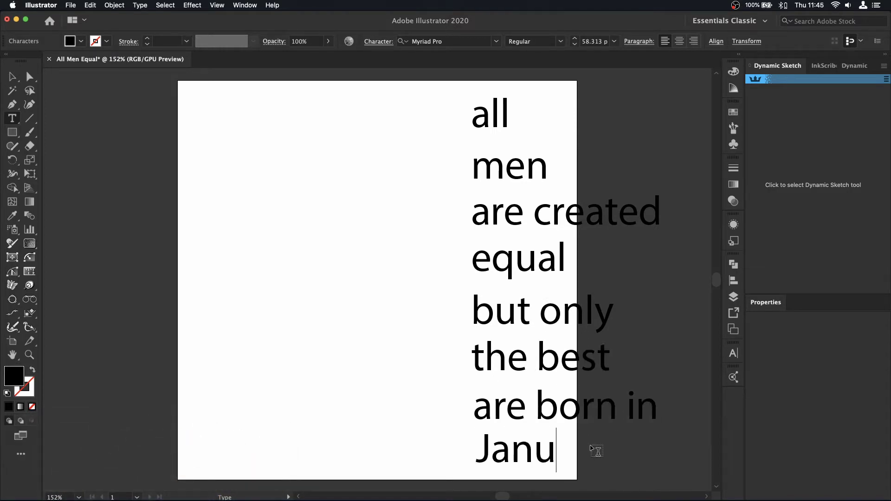
key("Escape")
Centre-align the text block, scale it down and move it to the upper right.
left_click(680, 41)
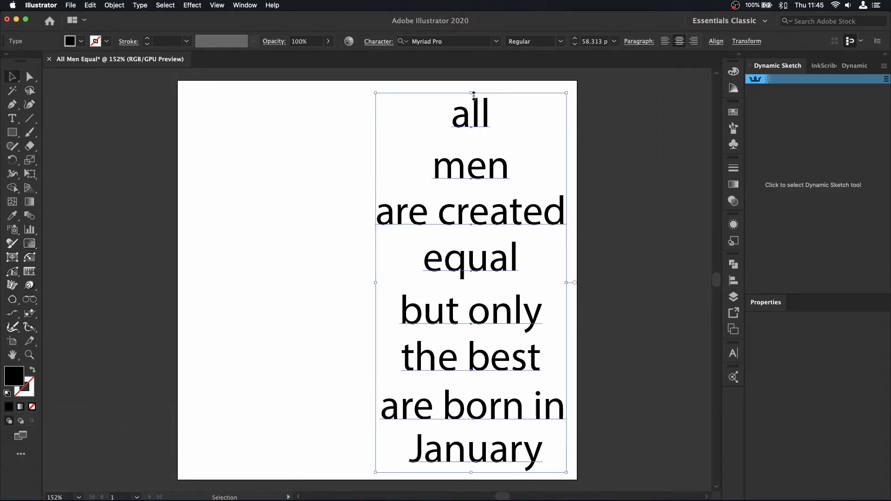
left_click_drag(470, 90, 472, 268)
mouse_move(494, 337)
left_mouse_down()
mouse_move(522, 148)
mouse_move(535, 159)
left_mouse_up()
left_click(368, 305)
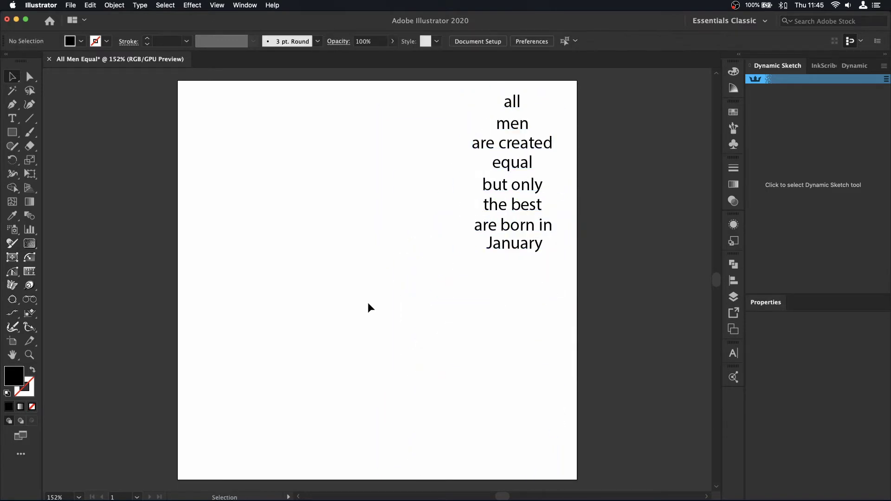
Draw a tall dark-navy rectangle at the page's upper left.
left_click_drag(241, 201, 358, 335)
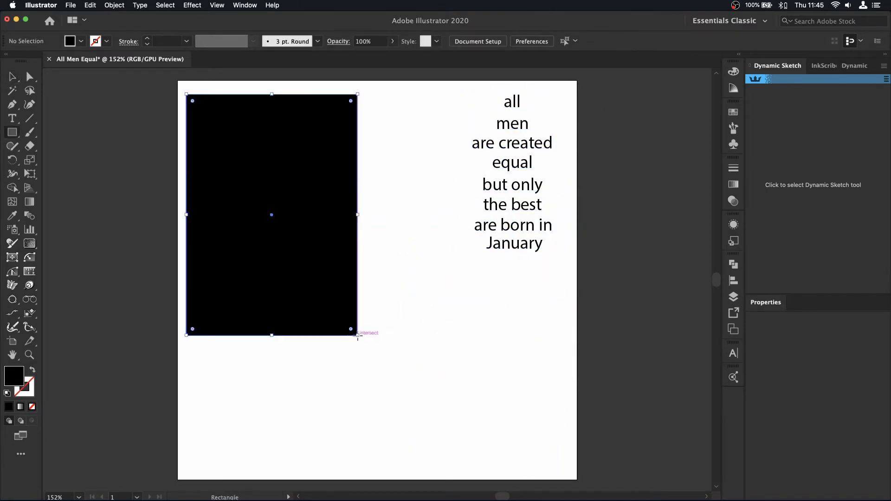
left_click(734, 112)
double_click(14, 376)
left_click(623, 310)
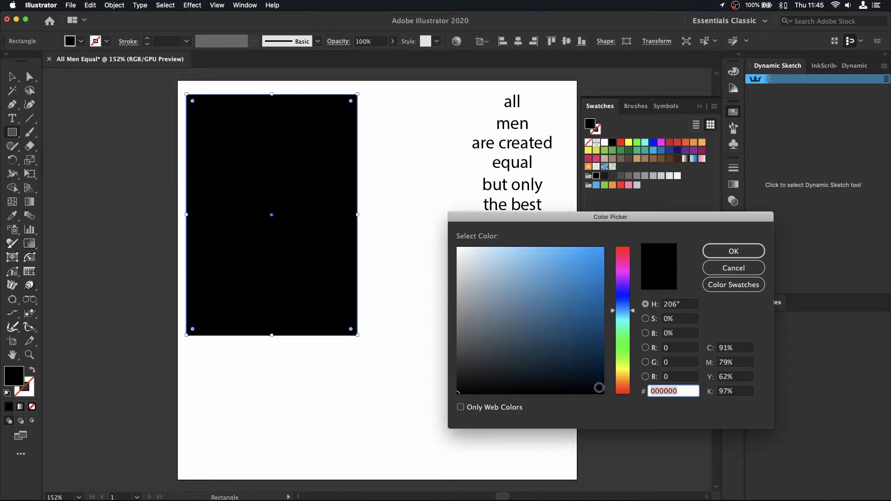
left_click(734, 251)
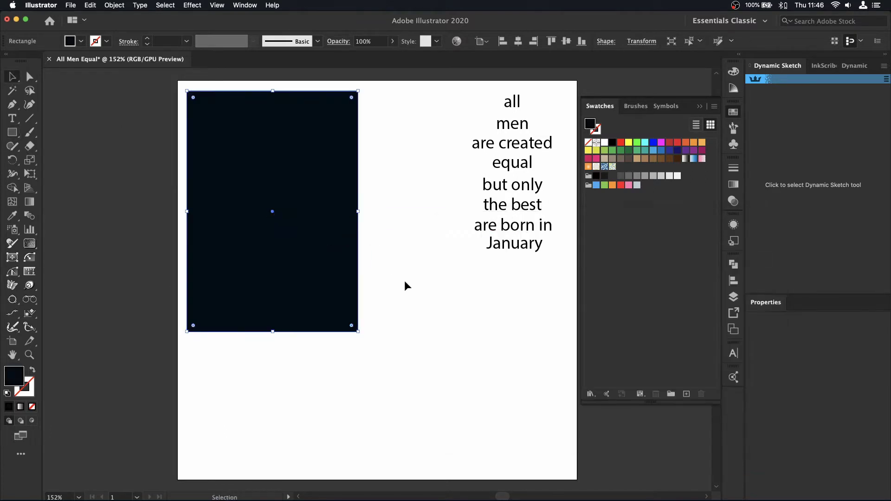
Split the 'all men are created' lines off and move them lower.
key("v")
left_click(513, 103)
left_click_drag(455, 344, 454, 344)
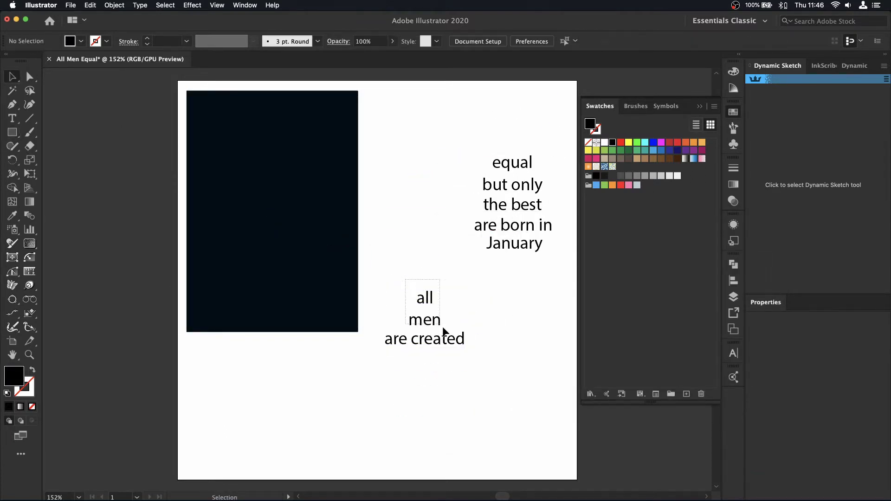
Set the text in Glasgow-Serial-ExtraBold and move it upward.
left_click(734, 353)
left_click(712, 366)
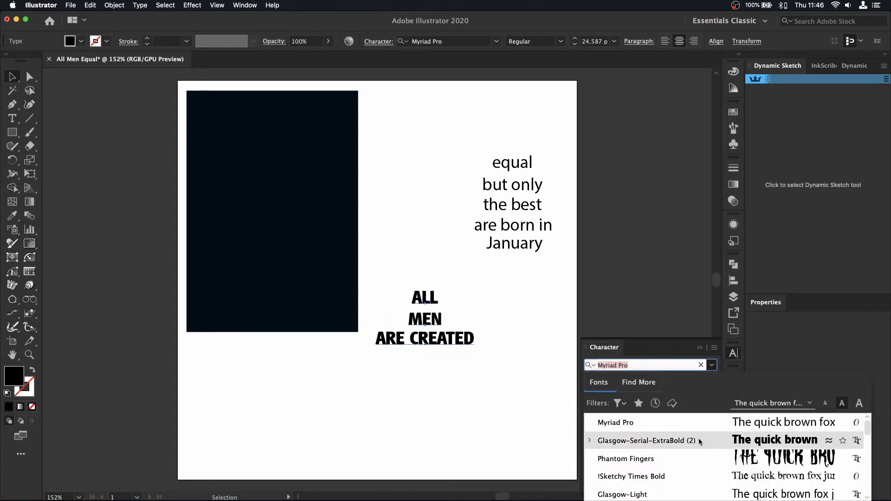
left_click(698, 438)
left_click(557, 346)
mouse_move(460, 325)
left_mouse_down()
mouse_move(464, 304)
mouse_move(279, 137)
left_mouse_up()
left_click(734, 112)
Place ALL MEN ARE CREATED on the navy rectangle with a white fill.
left_click(701, 108)
left_click(733, 112)
left_click(604, 142)
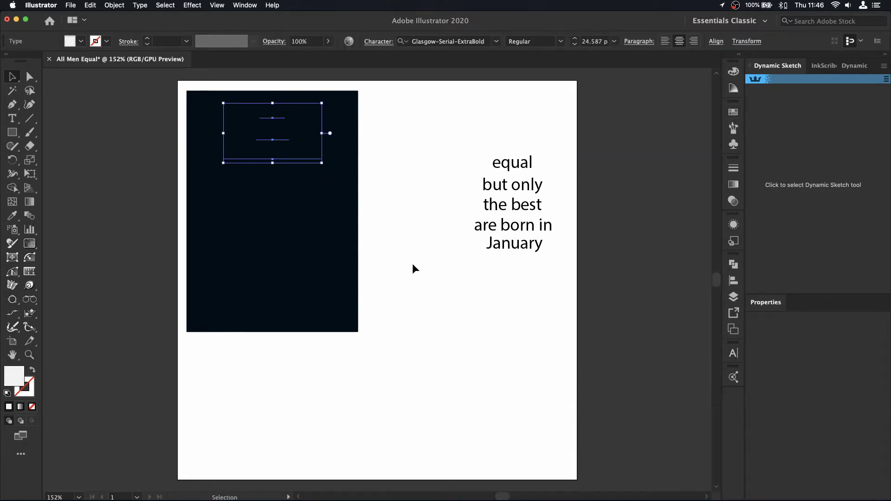
left_click(457, 278)
Colour the word MEN orange, then select the ARE CREATED line.
double_click(272, 134)
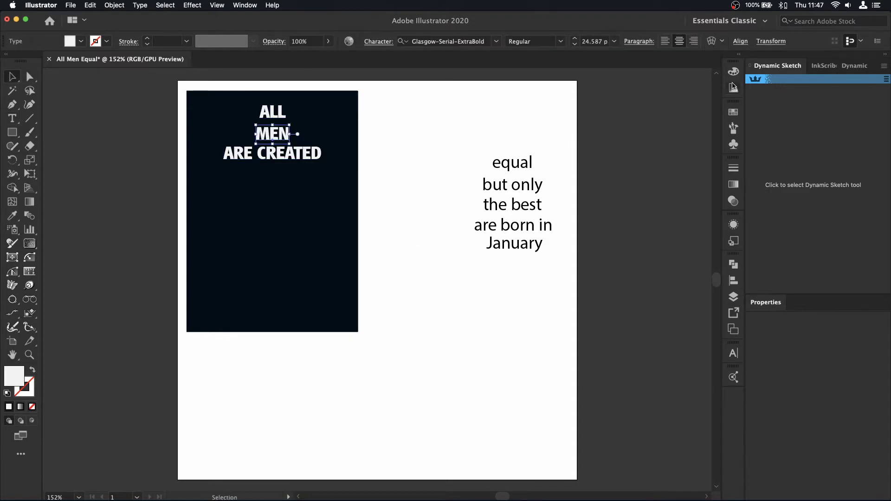
left_click(734, 112)
double_click(591, 126)
left_click(599, 302)
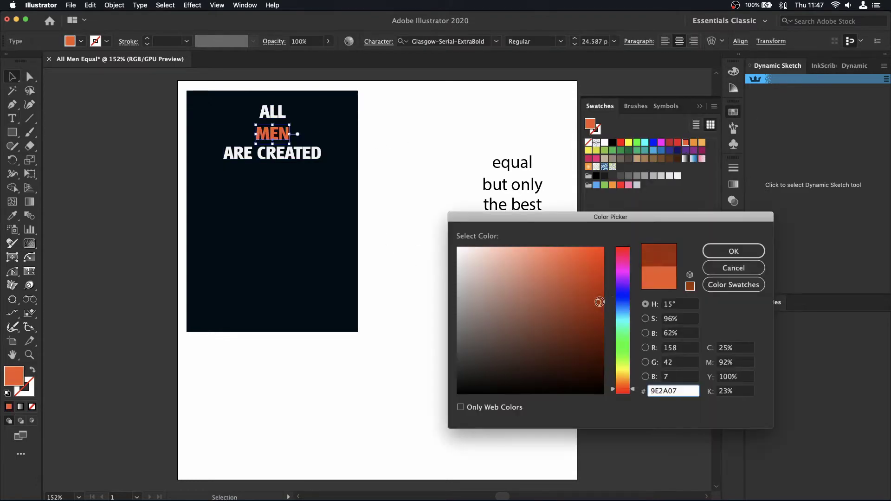
left_click(734, 267)
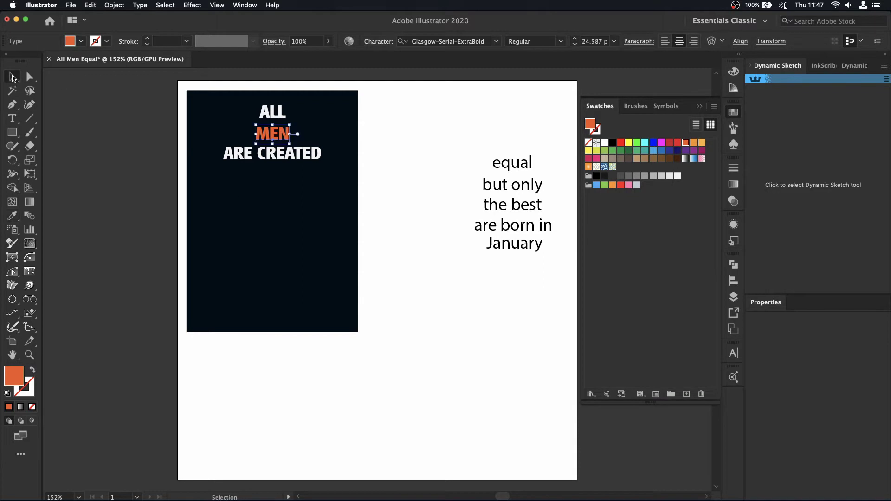
double_click(687, 143)
left_click(622, 342)
left_click(297, 156)
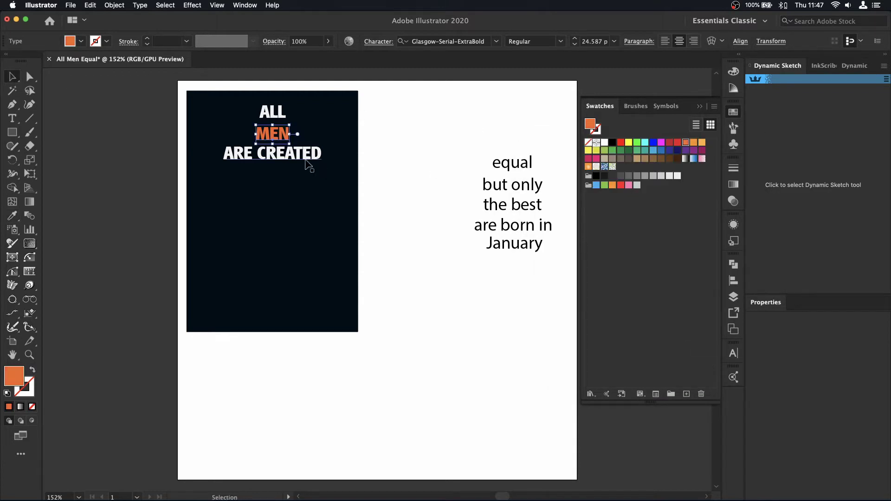
left_click(192, 5)
Warp ARE CREATED with the Arc Lower style.
left_click(390, 141)
left_click(659, 123)
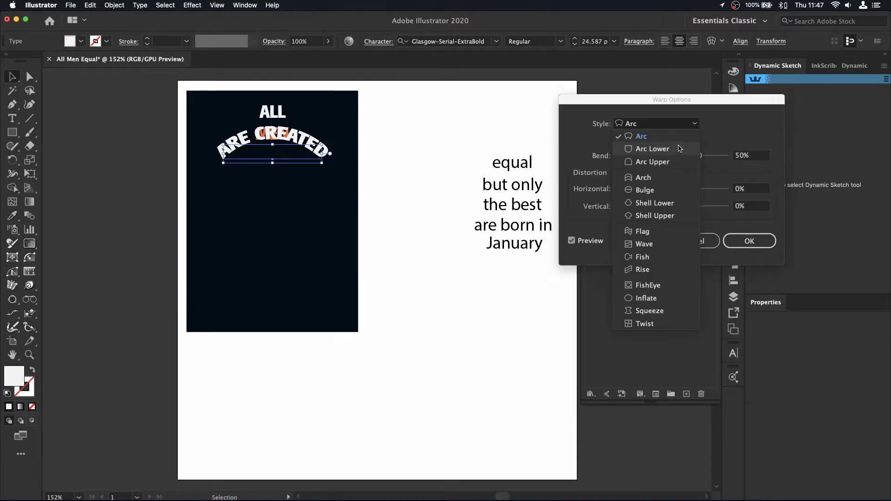
left_click(680, 149)
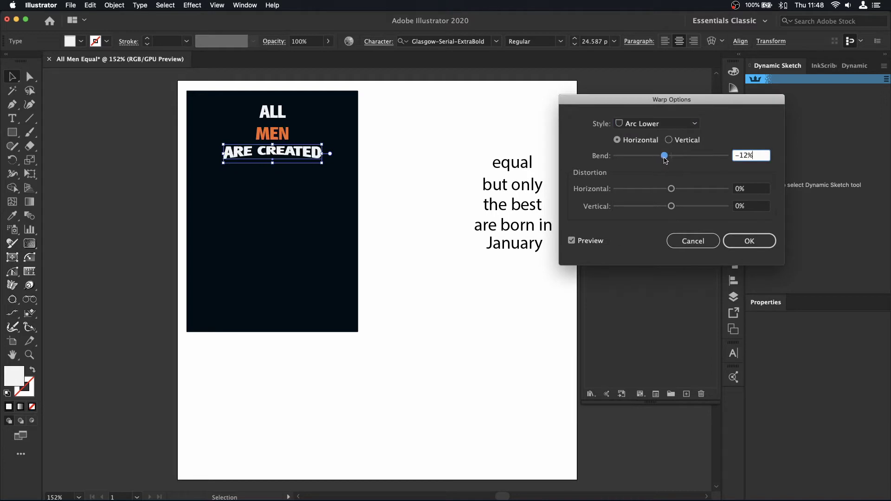
key("Return")
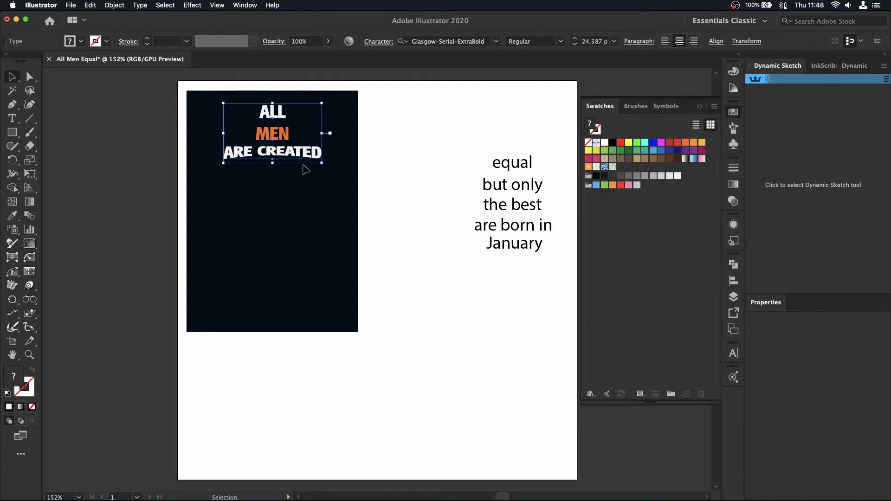
Scale MEN up into a large word across the navy panel.
left_click(272, 111)
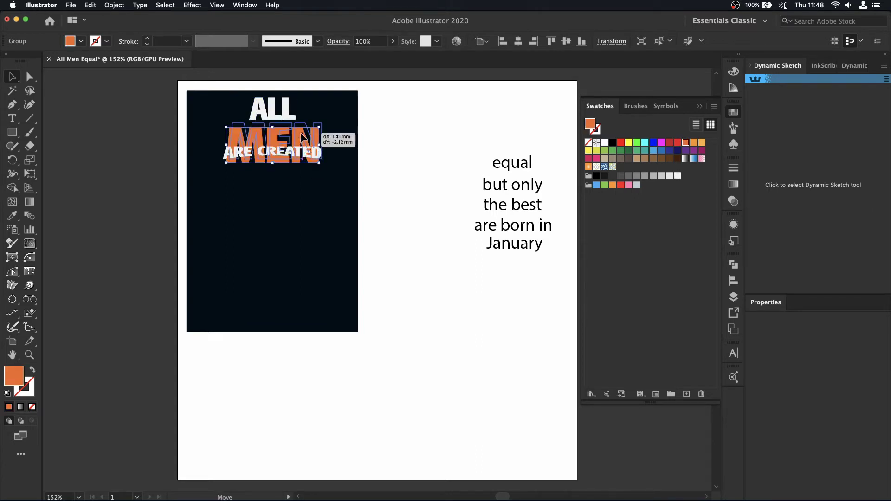
mouse_move(272, 149)
left_mouse_down()
mouse_move(320, 134)
mouse_move(305, 180)
mouse_move(350, 185)
left_mouse_up()
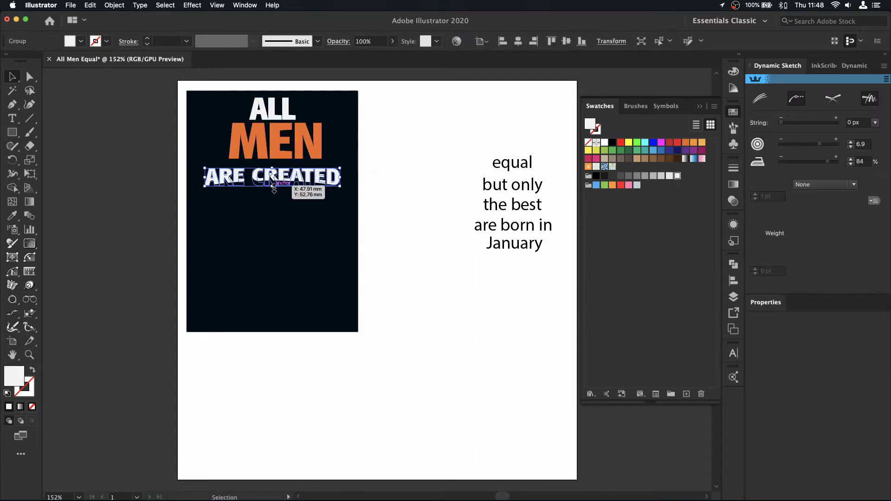
left_click(364, 188)
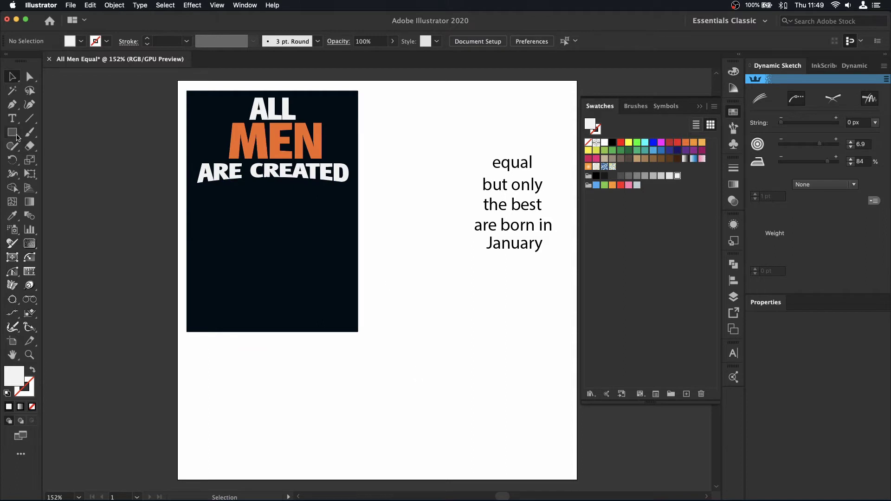
Draw a wide bar below the poster filled with MEN's orange, then zoom in on it.
left_click_drag(443, 403, 488, 397)
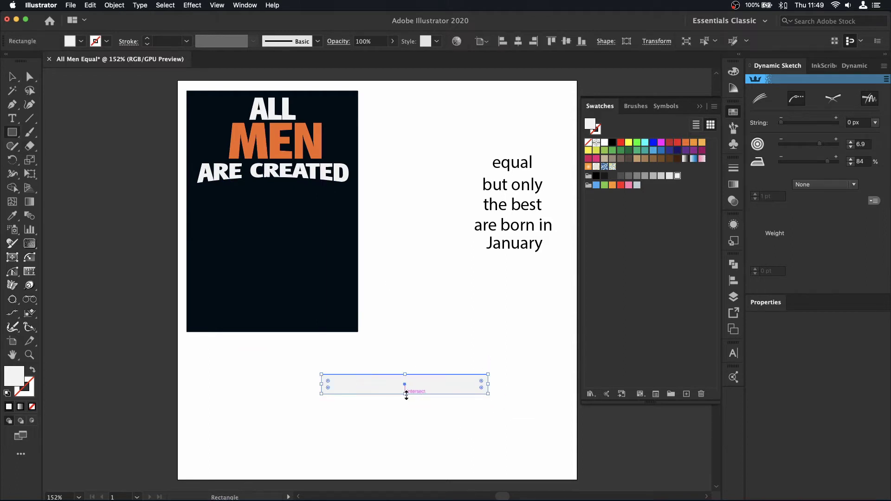
left_click(259, 139)
key("super+shift+a")
key("z")
mouse_move(299, 354)
left_mouse_down()
mouse_move(359, 208)
mouse_move(350, 224)
left_mouse_up()
Draw a short line beside the bar with a thick tapered stroke, expanded into a shape.
key("p")
left_click(195, 277)
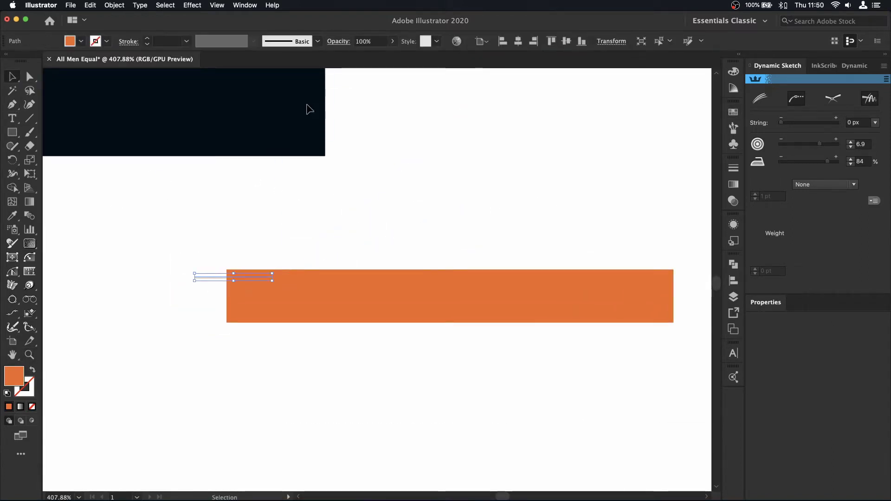
left_click(186, 44)
left_click(223, 87)
left_click(254, 41)
left_click(250, 137)
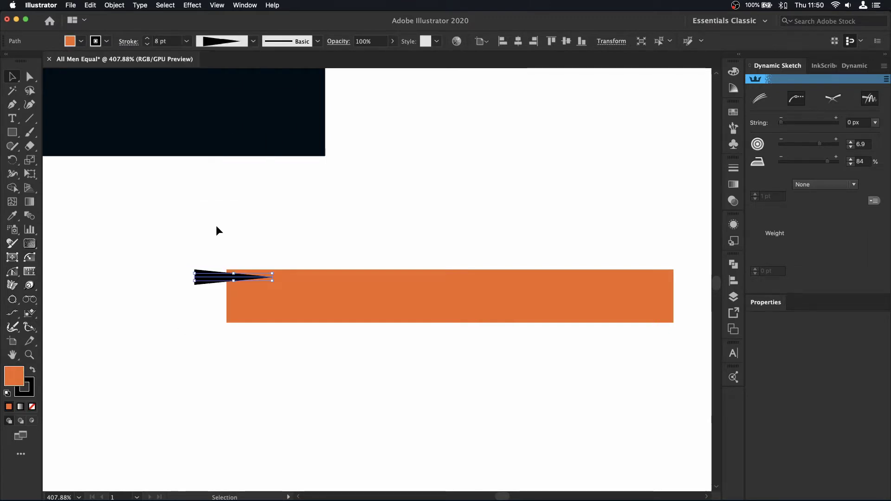
left_click(114, 5)
left_click(246, 285)
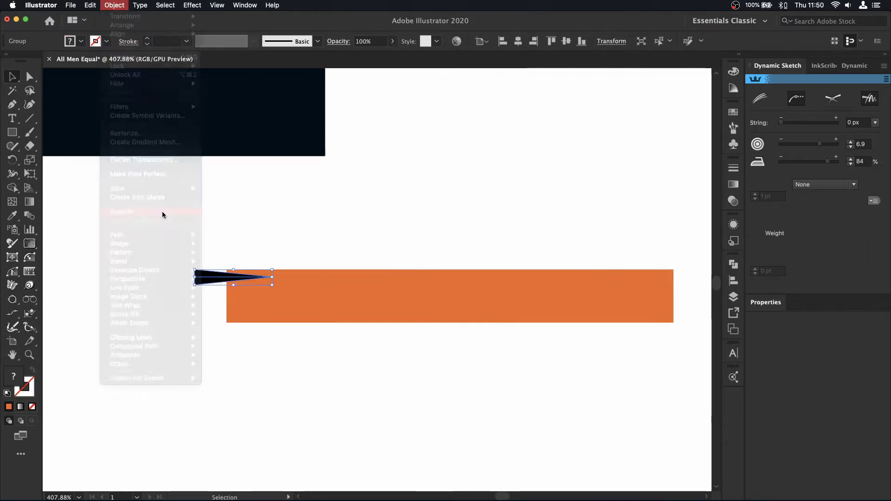
Rotate the spike to point left, place it at the bar's left end and thin it.
left_click_drag(141, 232, 141, 232)
left_click(232, 248)
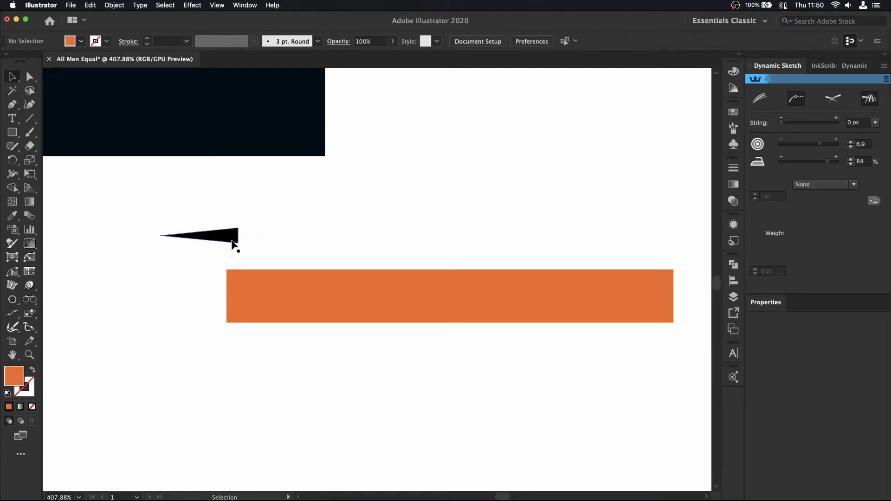
left_click_drag(290, 288, 229, 247)
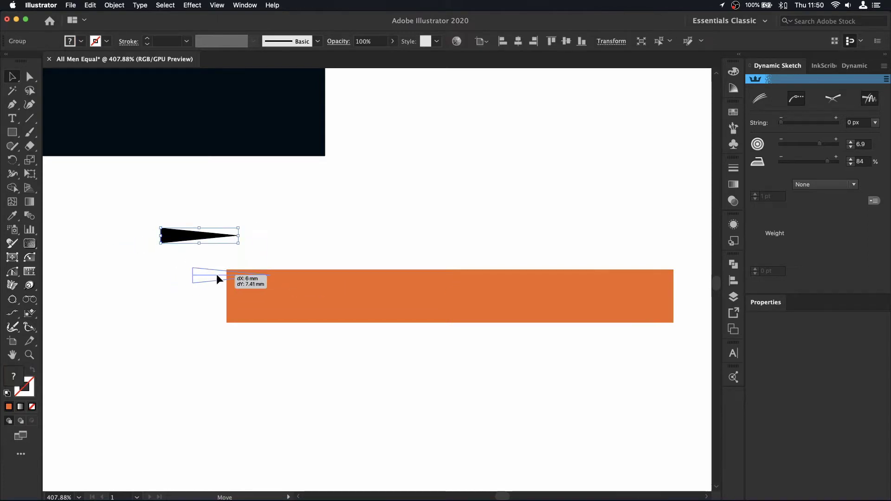
left_click_drag(217, 278, 216, 278)
scroll(166, 233, "up", 5)
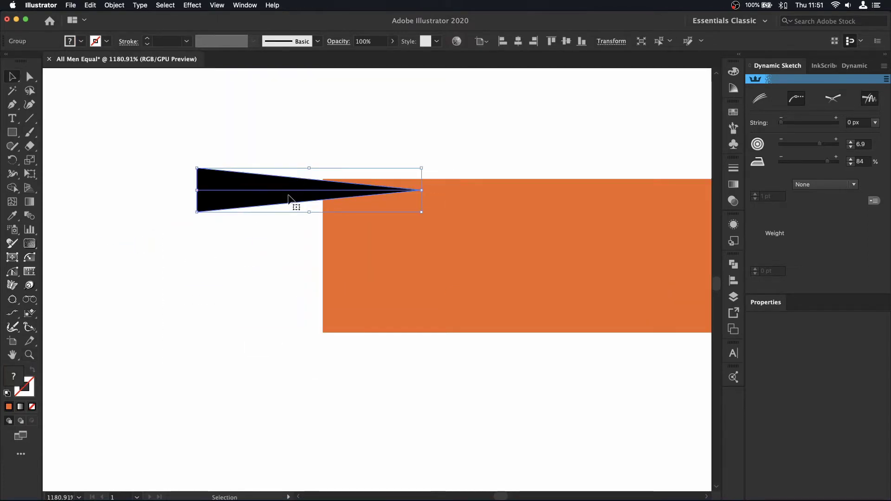
left_click_drag(306, 195, 288, 202)
Try repeating and stretching the spikes into a comb, then undo back to the triangle pair.
key("super+d")
key("super+d")
key("super+d")
key("super+d")
key("super+d")
key("super+d")
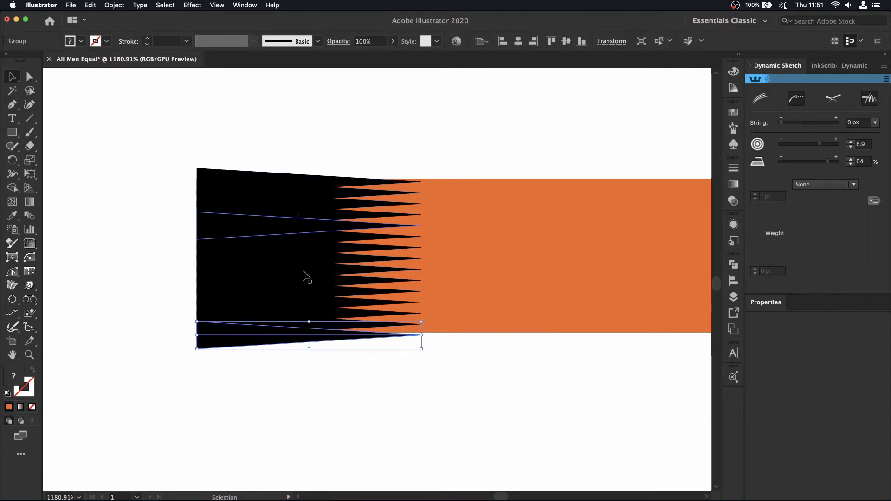
key("super+a")
left_click_drag(421, 259, 476, 259)
left_click_drag(197, 259, 120, 259)
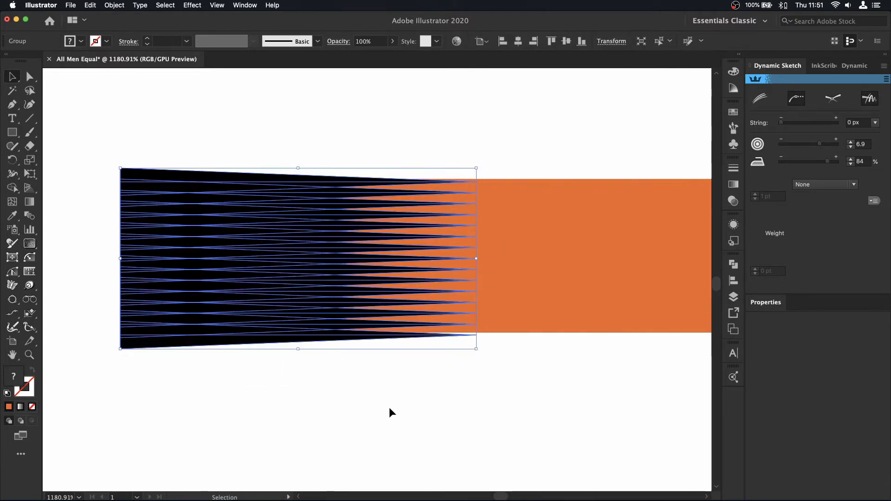
left_click(390, 412)
right_click(272, 342)
key("Escape")
key("super+z")
key("super+z")
key("super+z")
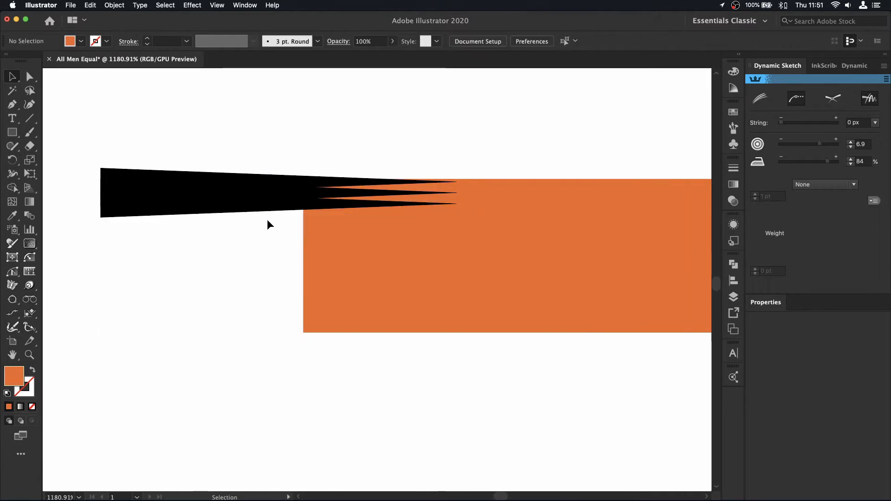
key("super+z")
key("super+z")
key("super+z")
key("super+z")
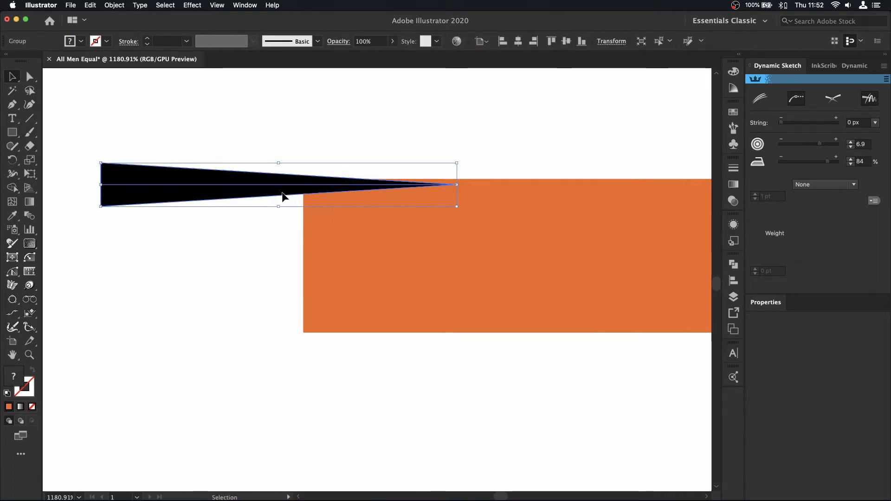
Copy the triangle pair repeatedly down the bar and group all the spikes.
left_click_drag(277, 195, 276, 208)
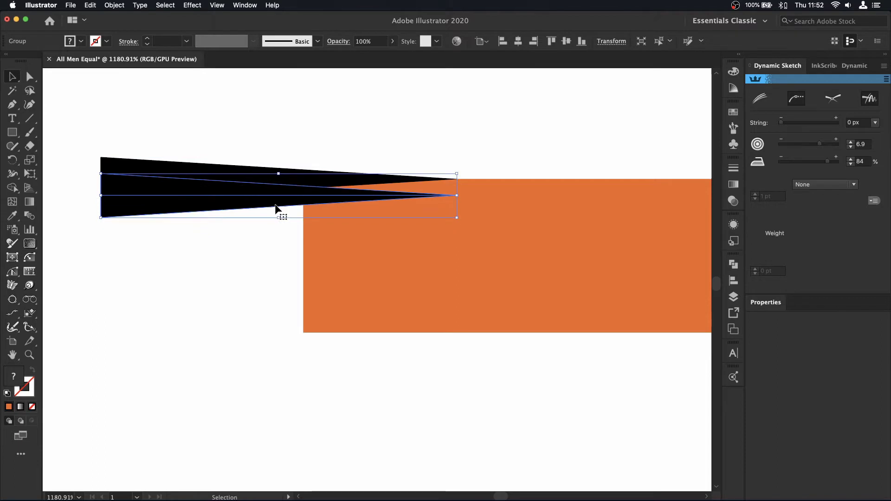
key("super+z")
left_click(275, 204)
left_click_drag(274, 204, 281, 229)
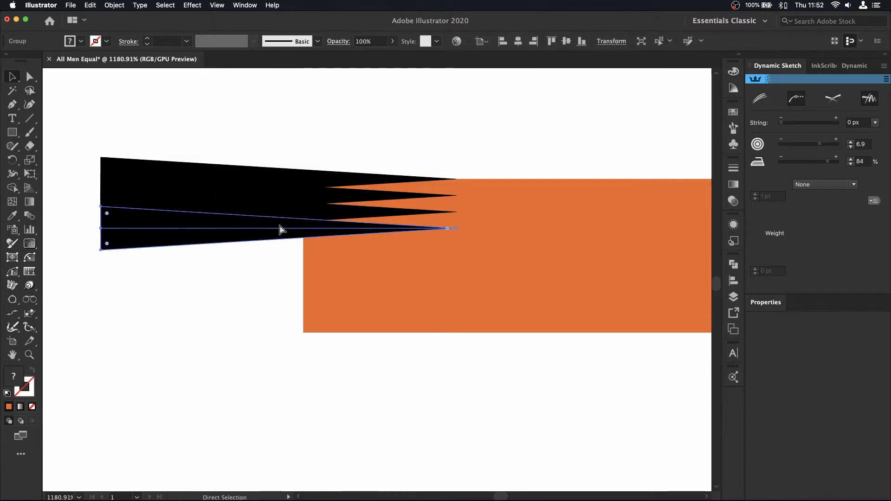
key("super+d")
key("super+d")
key("super+d")
left_click_drag(155, 116, 220, 374)
right_click(222, 281)
left_click(273, 355)
Vertically centre the spike group on the orange bar.
left_click(511, 232, "shift")
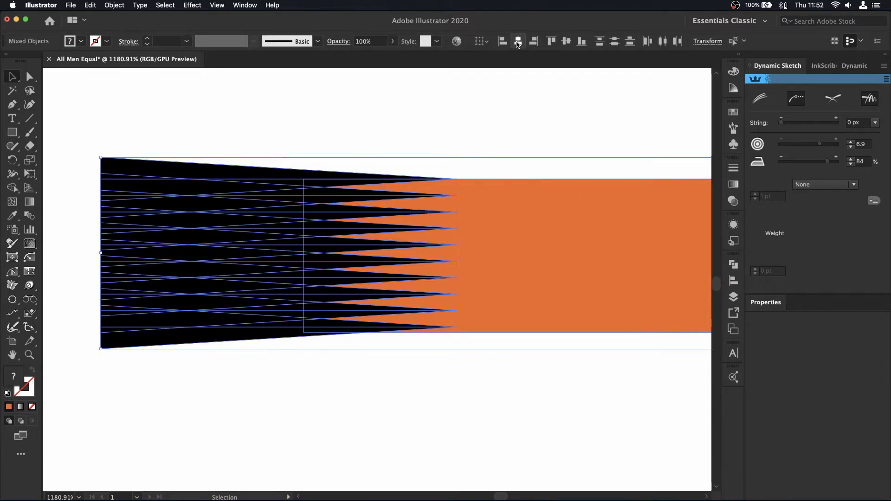
left_click(566, 42)
scroll(448, 375, "down", 1)
left_click(448, 374)
left_click(418, 316)
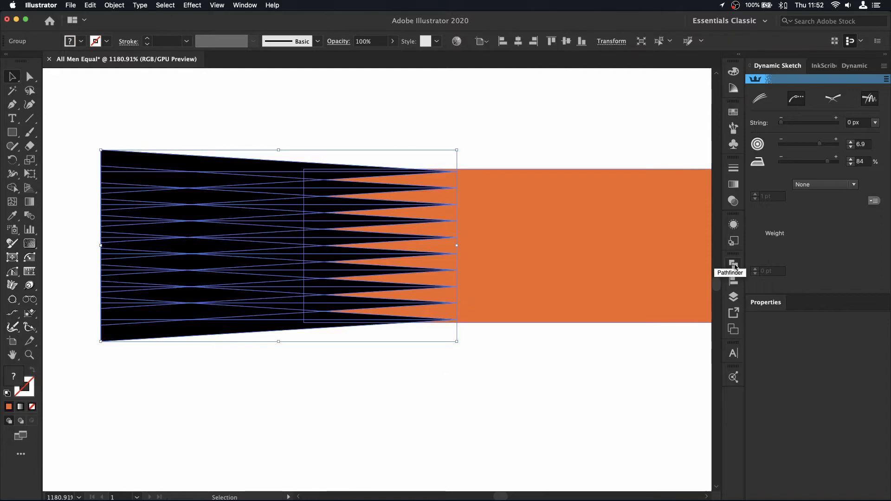
Unite the spikes into one black shape with Pathfinder.
left_click(735, 267)
left_click(618, 303)
left_click(183, 239)
left_click_drag(183, 239, 616, 238)
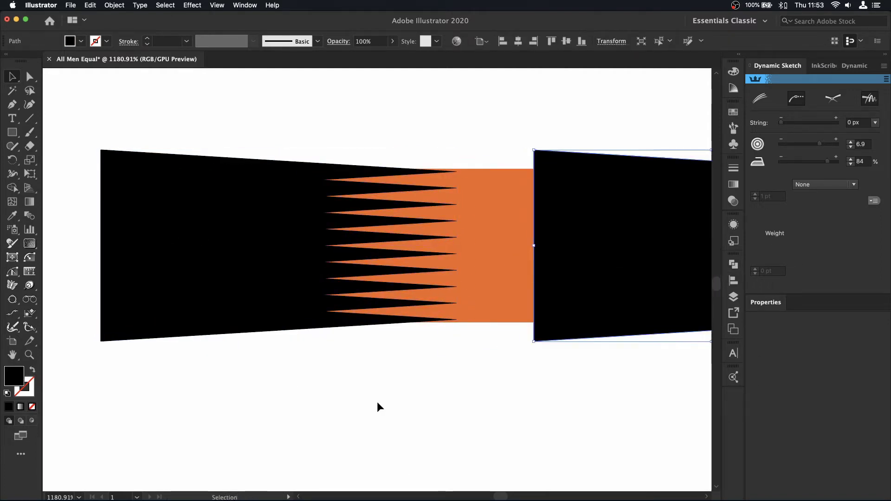
key("ctrl+z")
key("ctrl+minus")
key("ctrl+minus")
key("ctrl+minus")
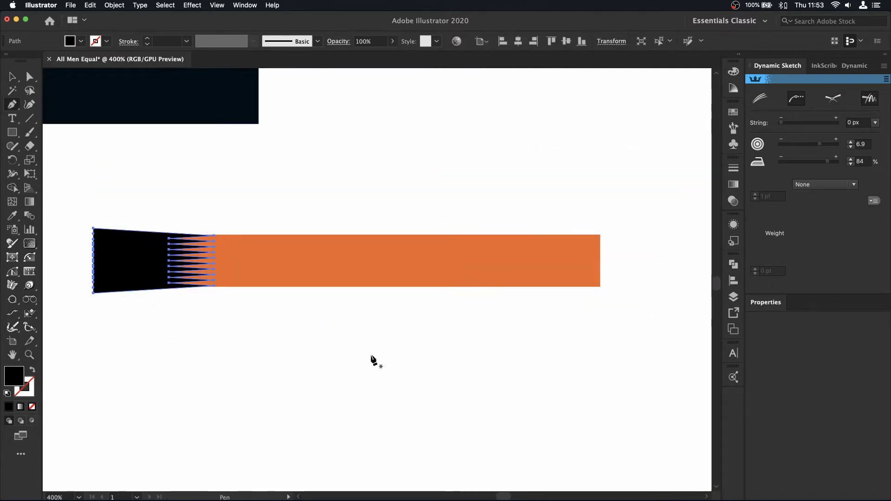
left_click_drag(378, 262, 119, 263)
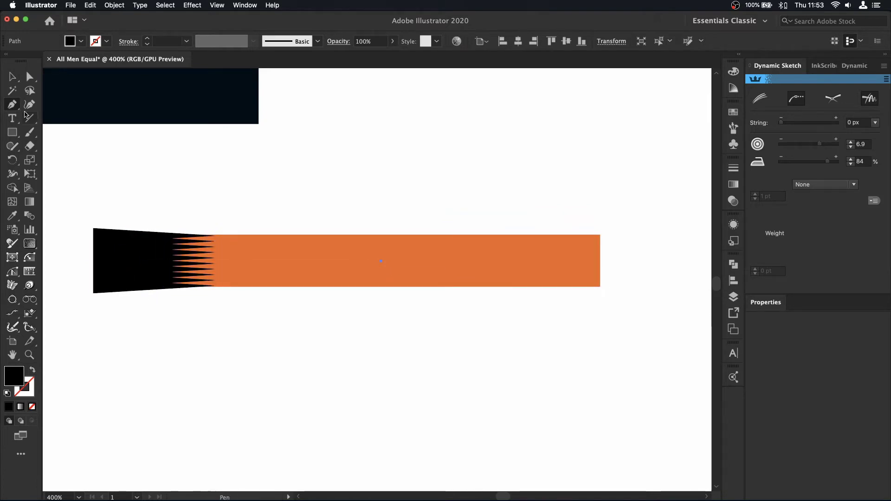
key("v")
key("ctrl+z")
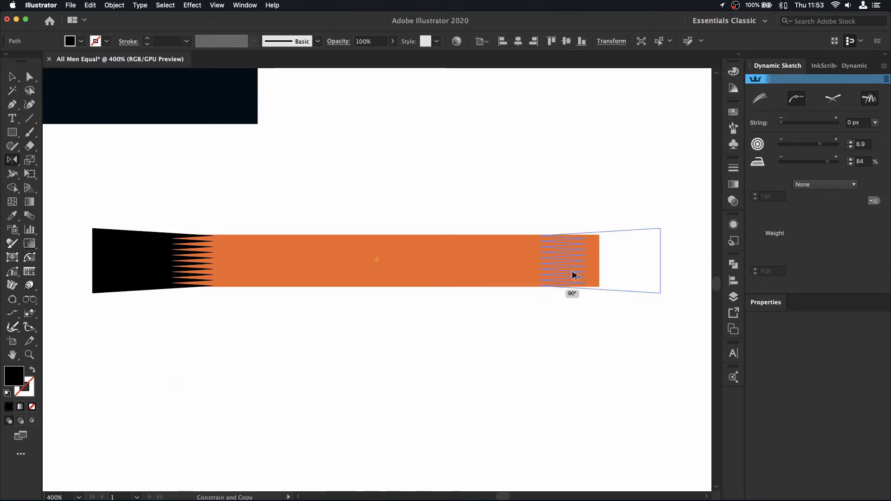
Mirror the fringe to the bar's right end and cut both ends out with Minus Front.
left_click_drag(144, 266, 577, 288)
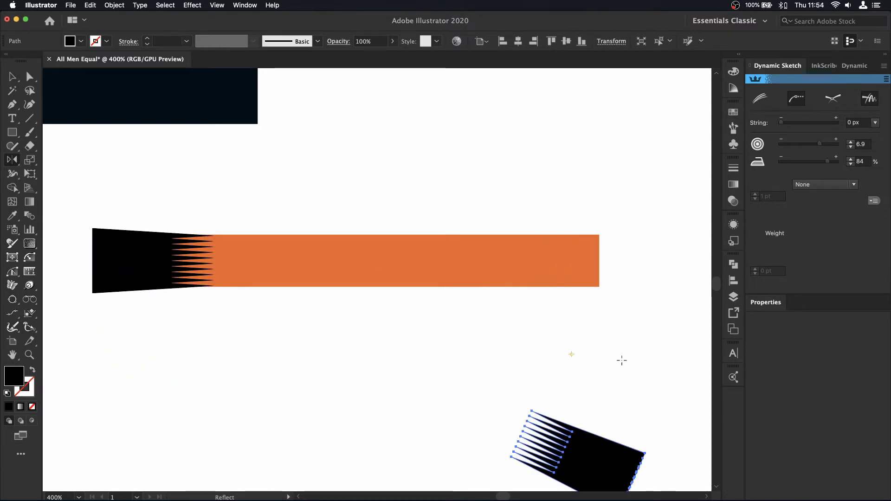
key("v")
key("ctrl+a")
left_click(734, 264)
left_click(612, 290)
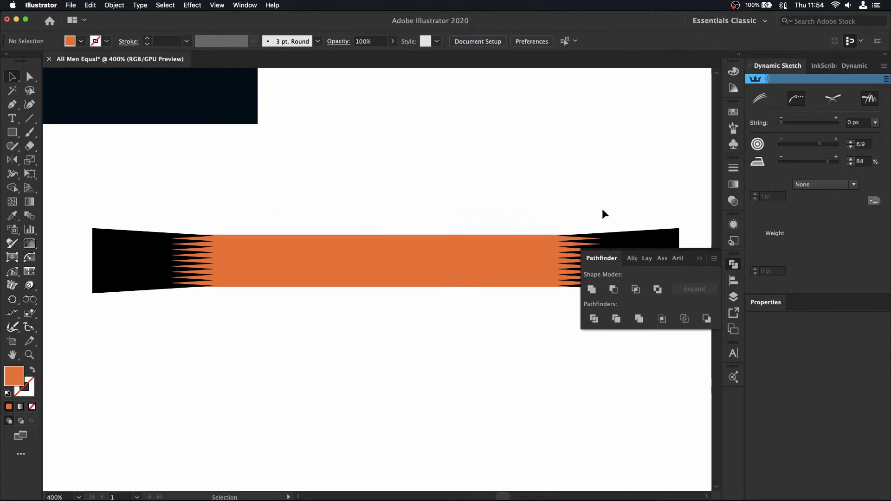
key("ctrl+a")
left_click(613, 290)
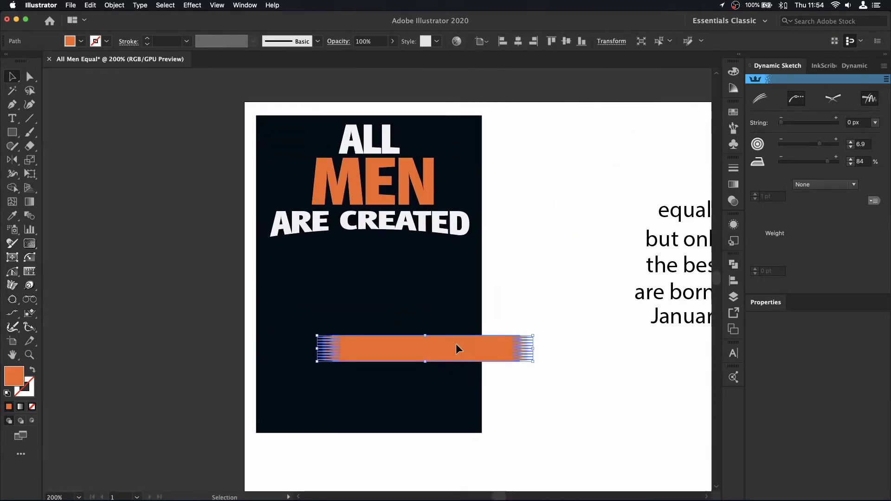
Move the bar under ARE CREATED, warp it with a 14% Arc bend and make it taller.
left_click_drag(457, 349, 408, 256)
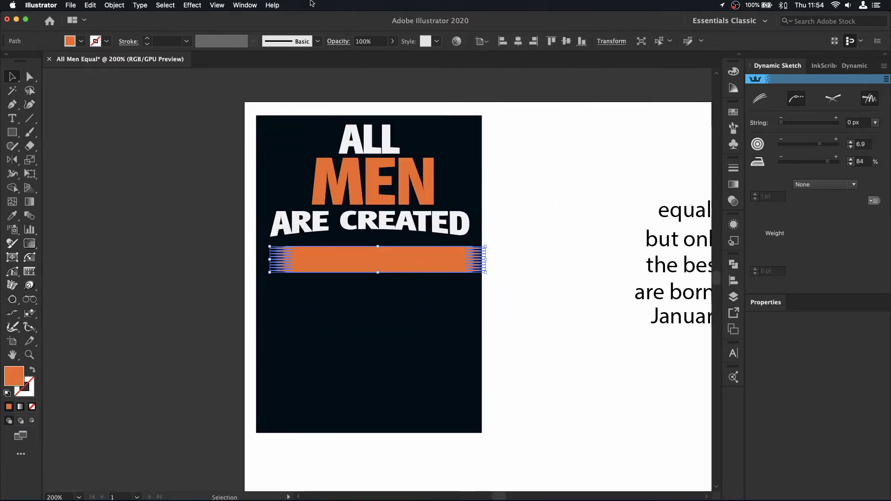
left_click(192, 6)
left_click(324, 142)
left_click_drag(677, 156, 679, 156)
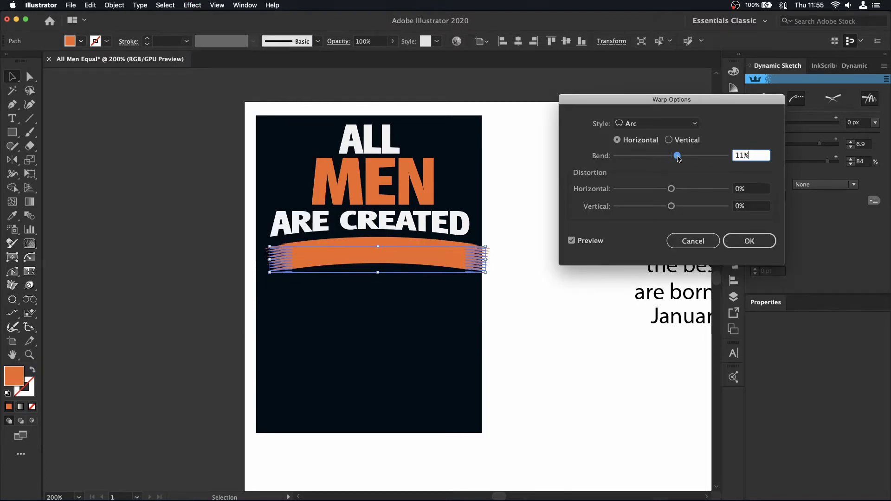
key("Return")
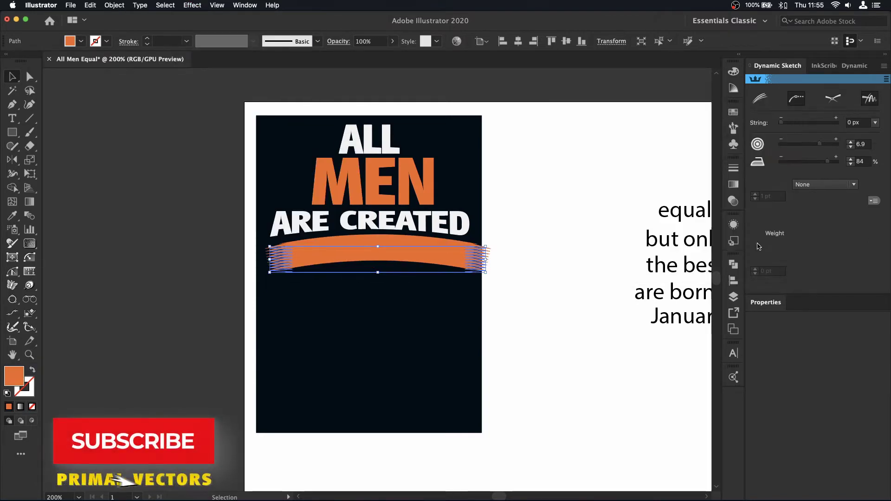
left_click(564, 183)
left_click_drag(372, 273, 374, 253)
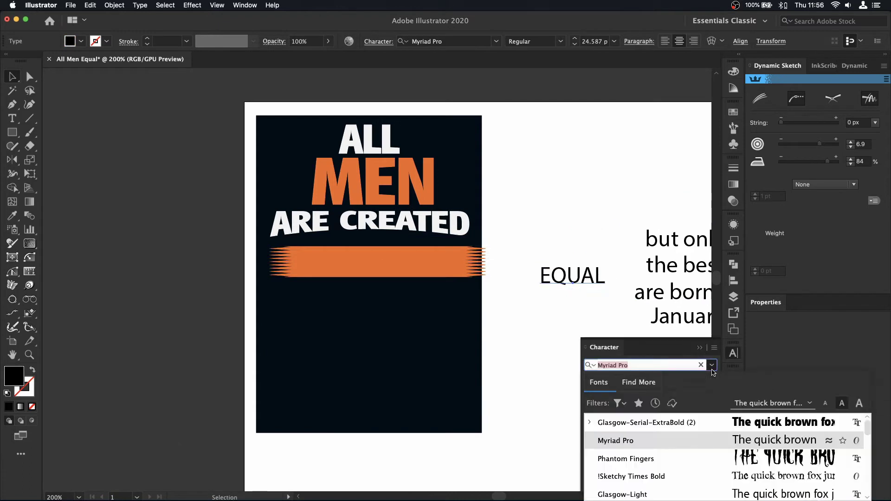
Convert EQUAL to outlines, centre it on the orange bar and group them.
left_click(700, 351)
right_click(544, 287)
left_click(647, 340)
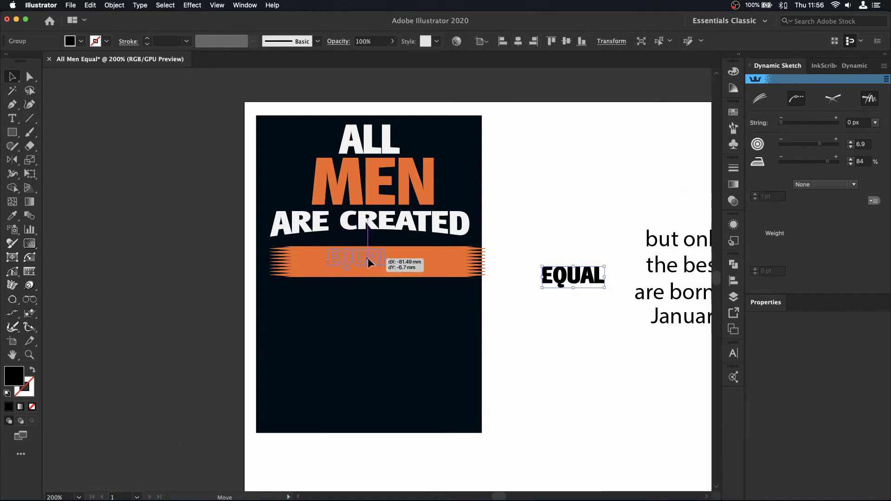
mouse_move(576, 279)
left_mouse_down()
mouse_move(367, 280)
mouse_move(408, 265)
mouse_move(386, 267)
left_mouse_up()
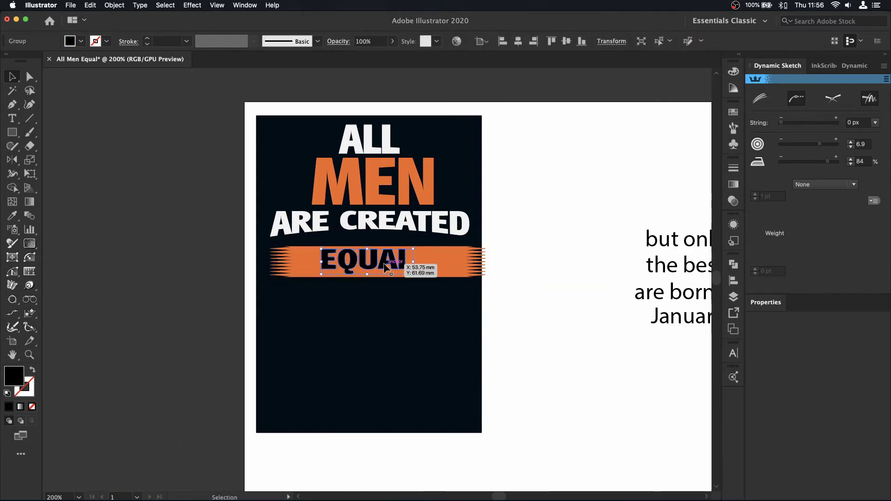
left_click(386, 265, "shift")
left_click(518, 41)
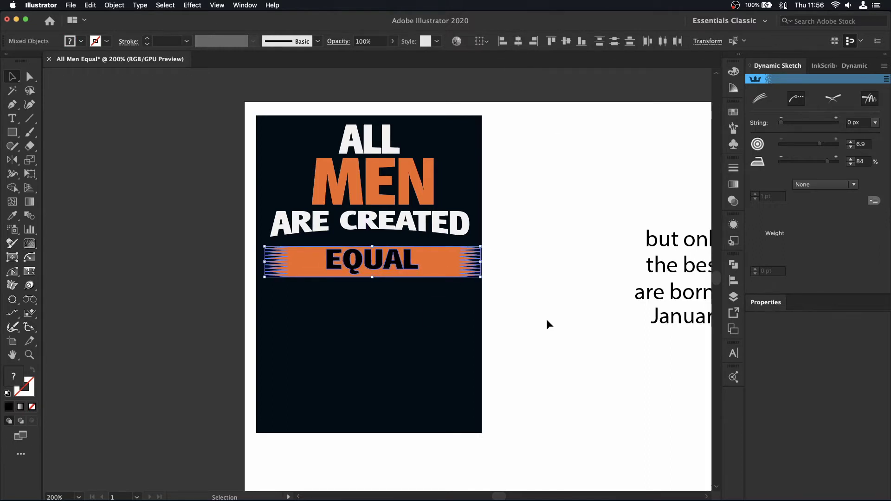
left_click_drag(481, 262, 476, 264)
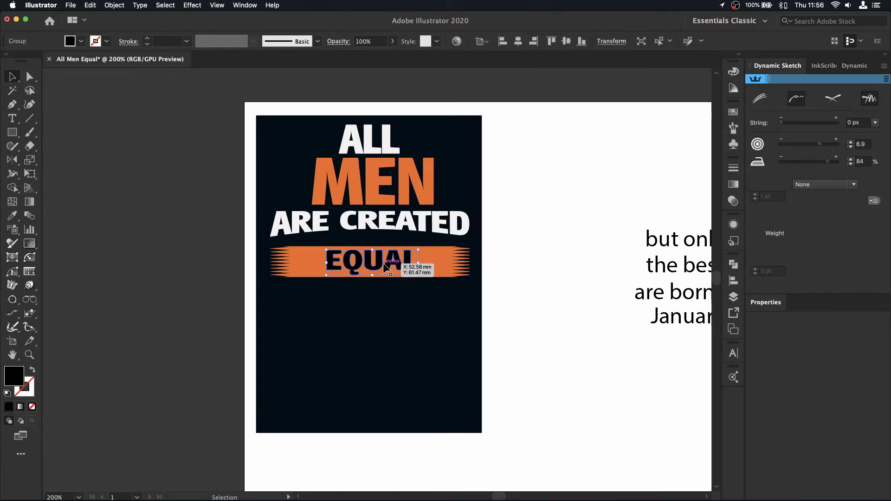
left_click(358, 256, "shift")
key("super+g")
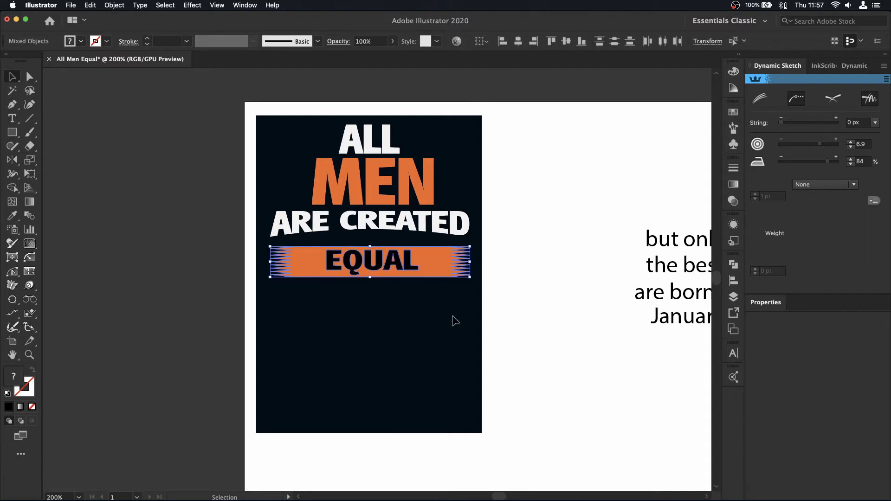
Apply an Arc warp to the grouped EQUAL and orange bar.
left_click(733, 264)
left_click(701, 262)
left_click_drag(402, 253, 511, 326)
key("super+z")
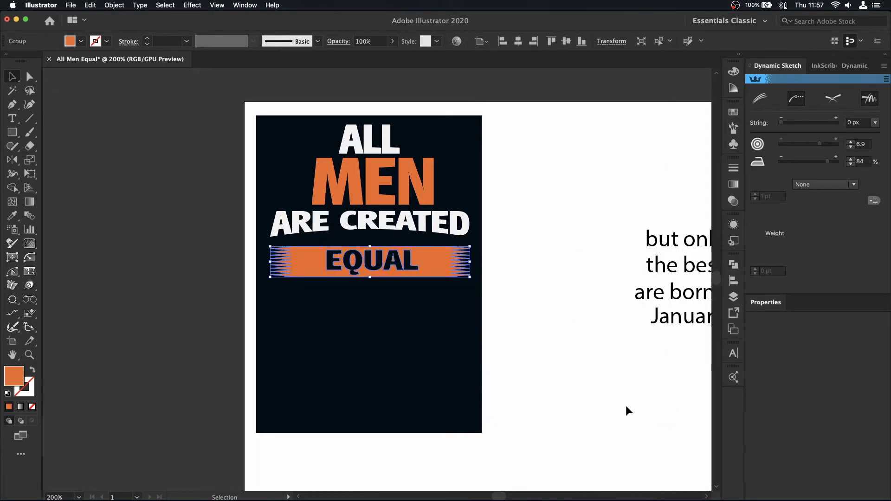
right_click(409, 269)
left_click(192, 5)
left_click(326, 146)
left_click(745, 241)
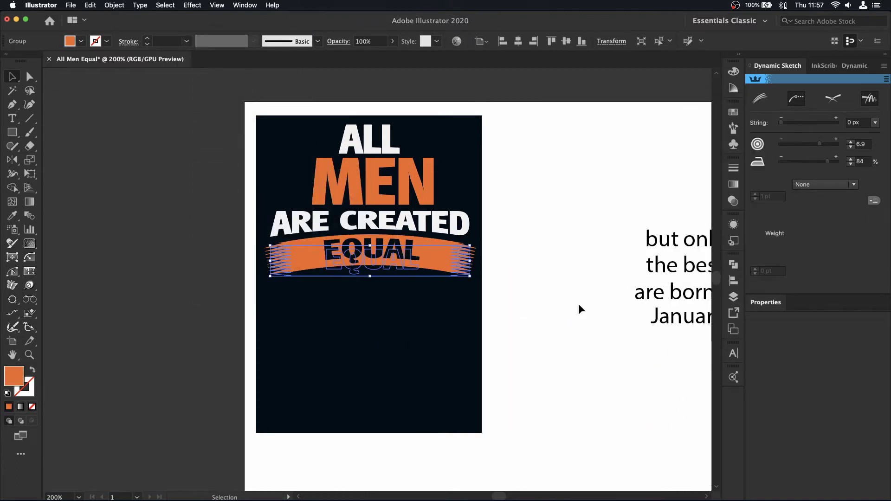
Use the Object menu on the banner, then select the 'but only the best' text block.
right_click(426, 252)
left_click(114, 5)
left_click(668, 326)
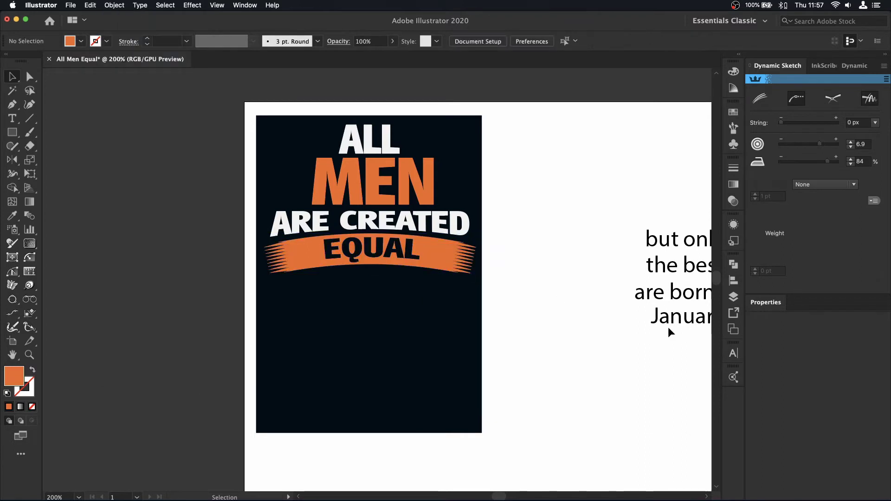
left_click(678, 253)
Move the text onto the dark poster as white all-caps Glasgow-Serial-ExtraBold.
left_click_drag(678, 253, 397, 353)
left_click(733, 112)
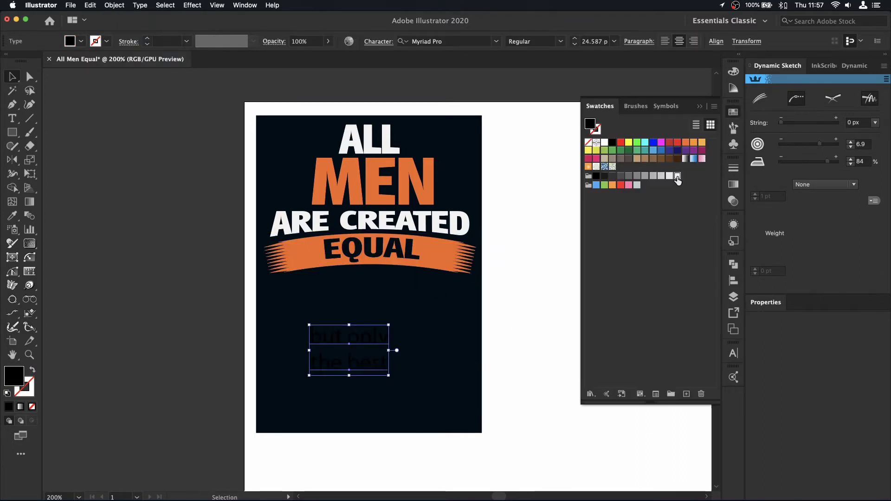
left_click(603, 130)
left_click(733, 354)
left_click(591, 467)
left_click(712, 370)
left_click(650, 441)
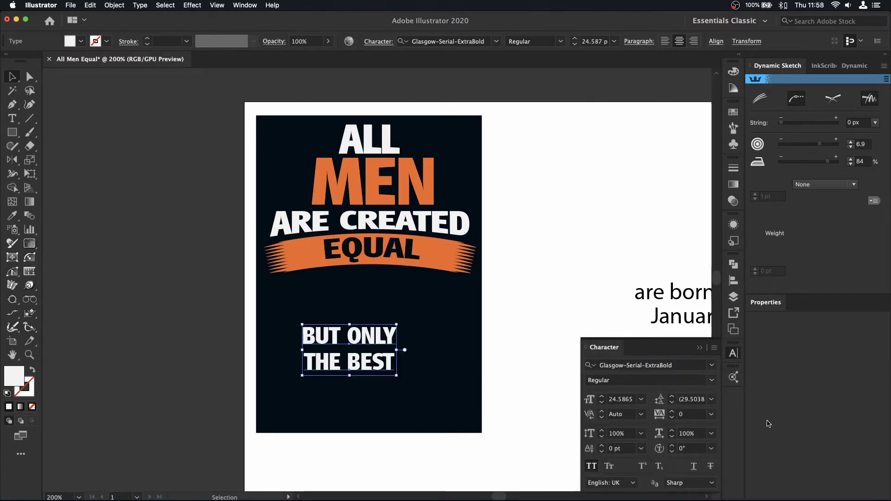
Move BUT ONLY up under EQUAL and enlarge THE BEST from its centre.
mouse_move(384, 346)
left_mouse_down()
mouse_move(407, 300)
mouse_move(427, 297)
left_mouse_up()
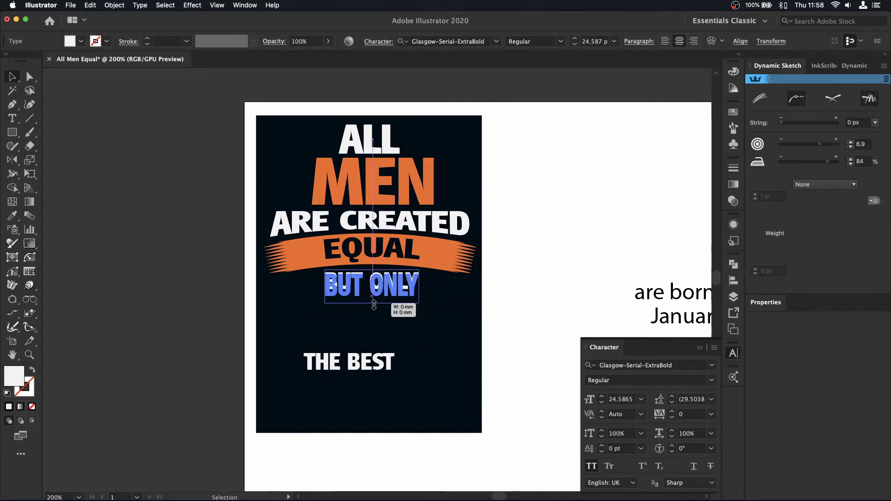
left_click(355, 367)
mouse_move(357, 374)
left_mouse_down()
mouse_move(353, 397)
mouse_move(384, 325)
left_mouse_up()
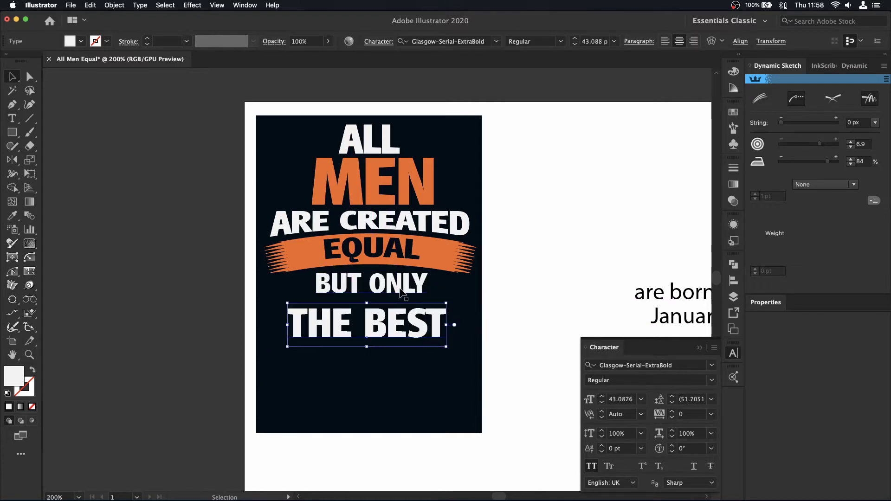
Set BUT ONLY in Glasgow-DemiBold and give it an Arc warp.
left_click(496, 41)
scroll(511, 164, "down", 10)
scroll(511, 164, "up", 5)
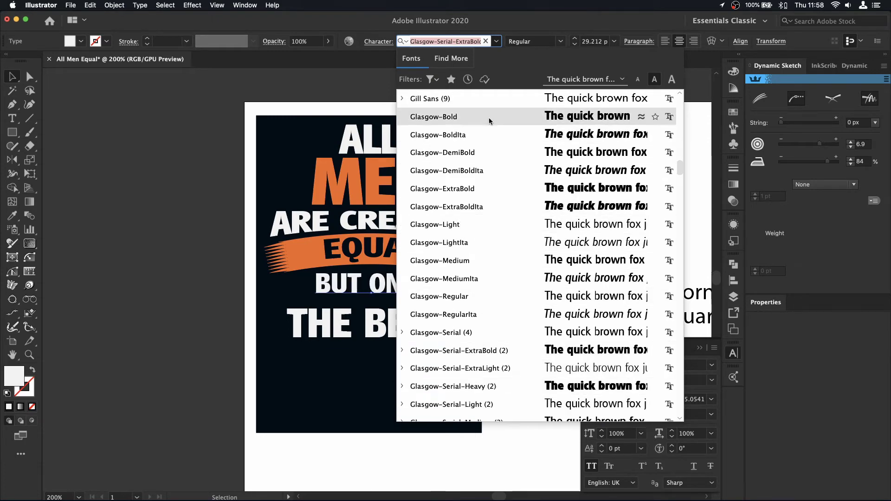
left_click(489, 154)
left_click(192, 5)
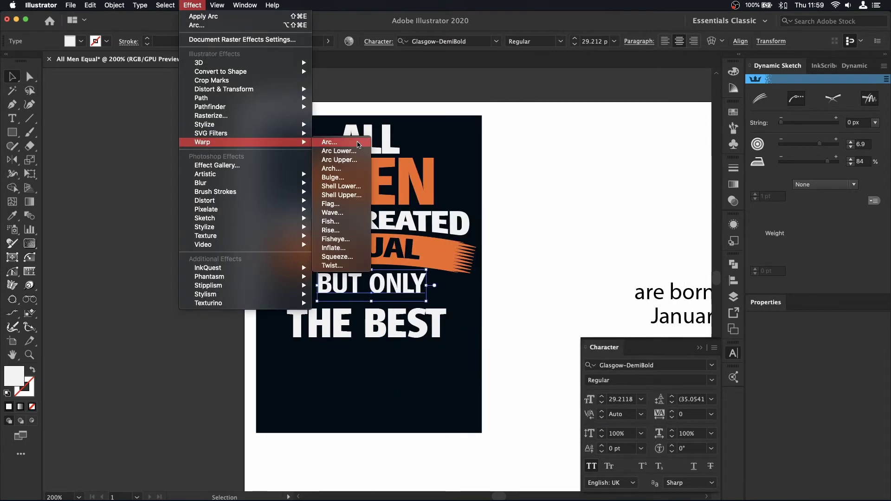
left_click(341, 144)
key("Return")
Give THE BEST a 21% Bulge warp.
left_click(367, 325)
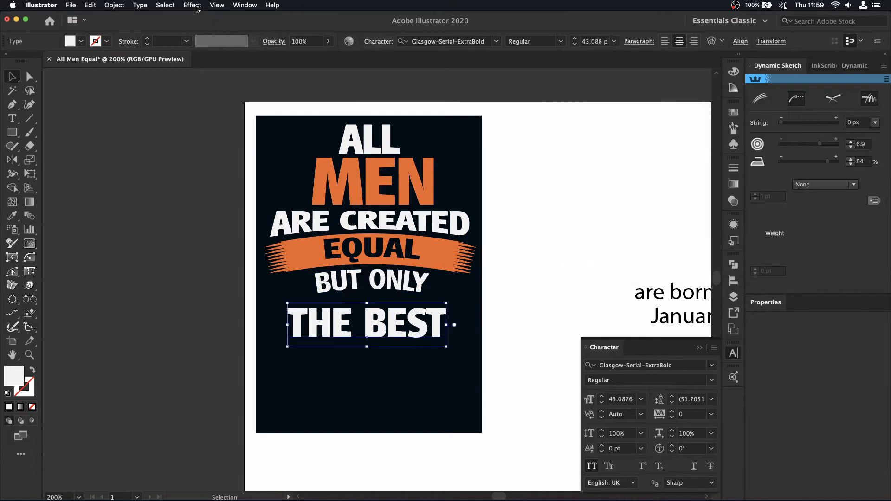
left_click(192, 6)
left_click(342, 144)
left_click(657, 123)
left_click(650, 170)
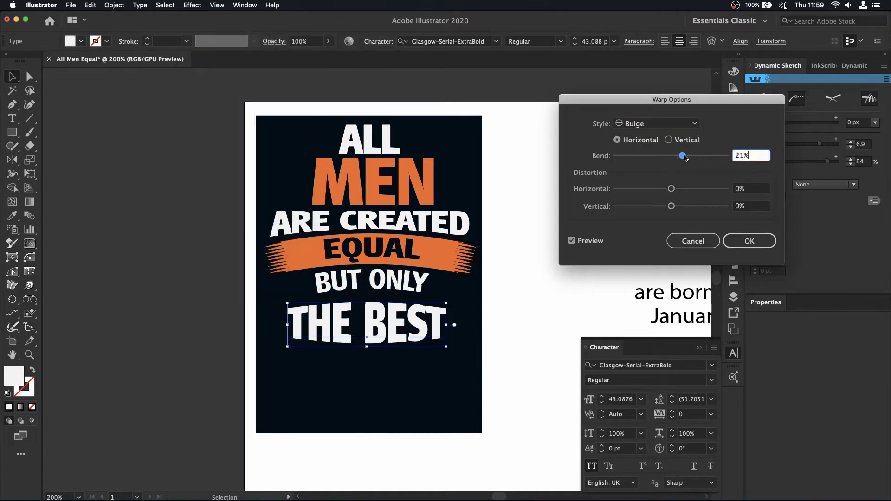
left_click(750, 241)
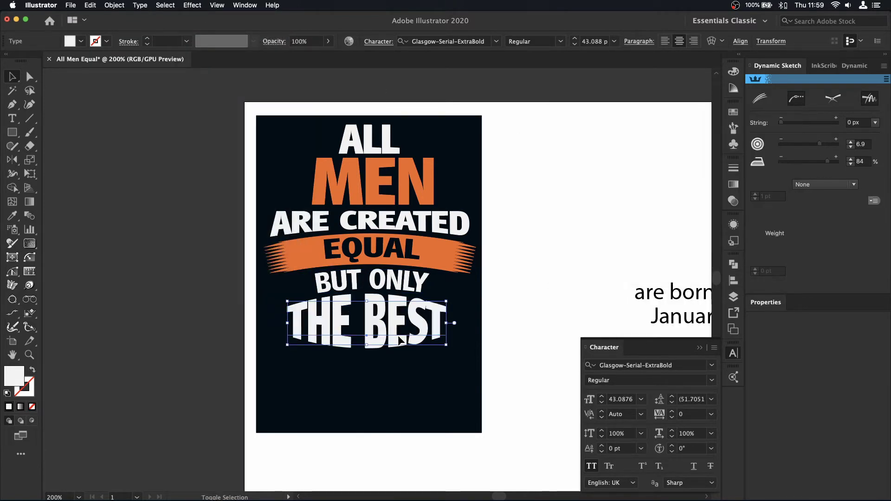
left_click(418, 270)
scroll(418, 269, "right", 2)
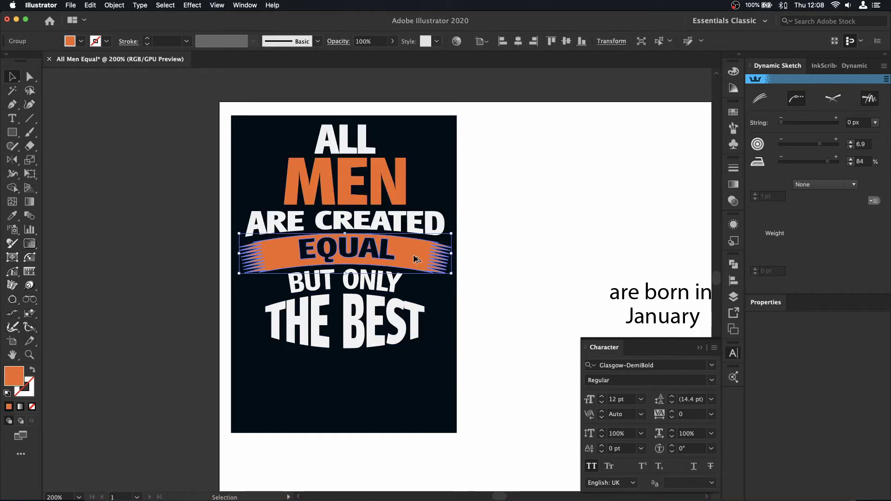
Place a copy of the EQUAL banner below THE BEST and zoom in on it.
left_click_drag(417, 259, 407, 380)
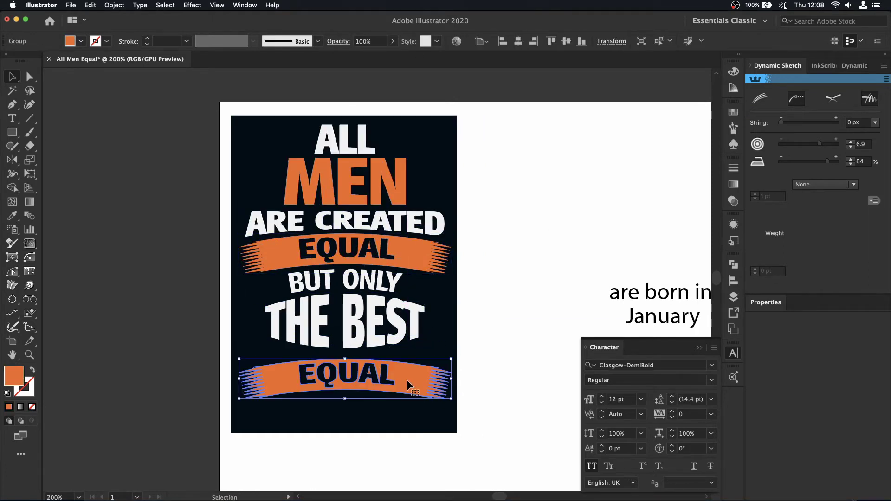
key("z")
left_click_drag(253, 346, 413, 418)
left_click(33, 135)
Paint orange over the copy's EQUAL letters with the Blob Brush, then nudge it up.
mouse_move(330, 248)
left_mouse_down()
mouse_move(222, 232)
mouse_move(318, 264)
mouse_move(495, 292)
mouse_move(376, 314)
left_mouse_up()
key("ctrl+z")
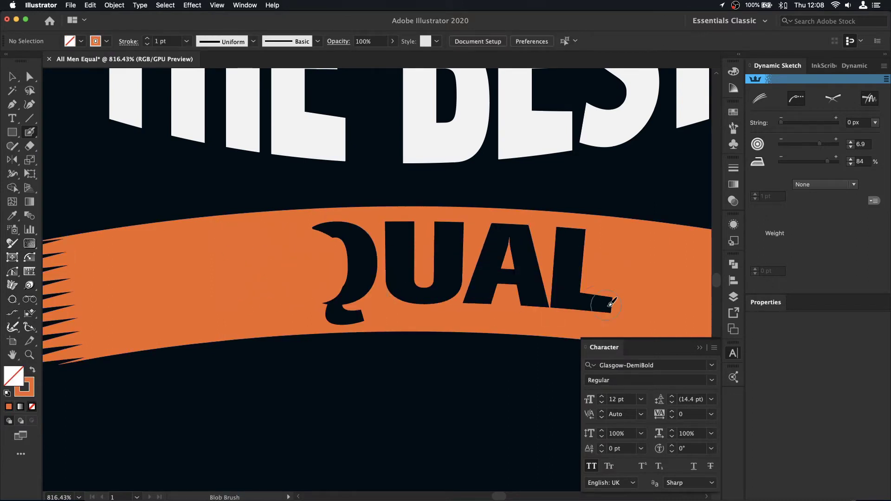
mouse_move(598, 303)
left_mouse_down()
mouse_move(349, 309)
mouse_move(593, 240)
mouse_move(543, 247)
left_mouse_up()
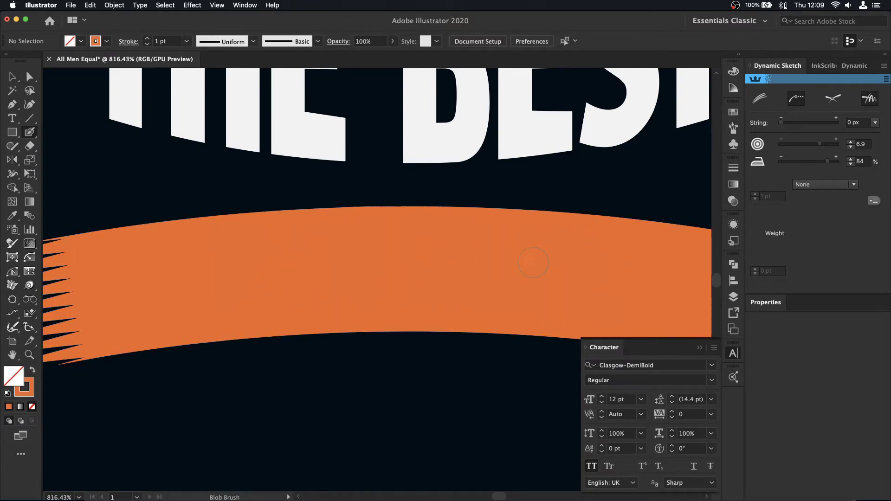
left_click(12, 77)
left_click(420, 279)
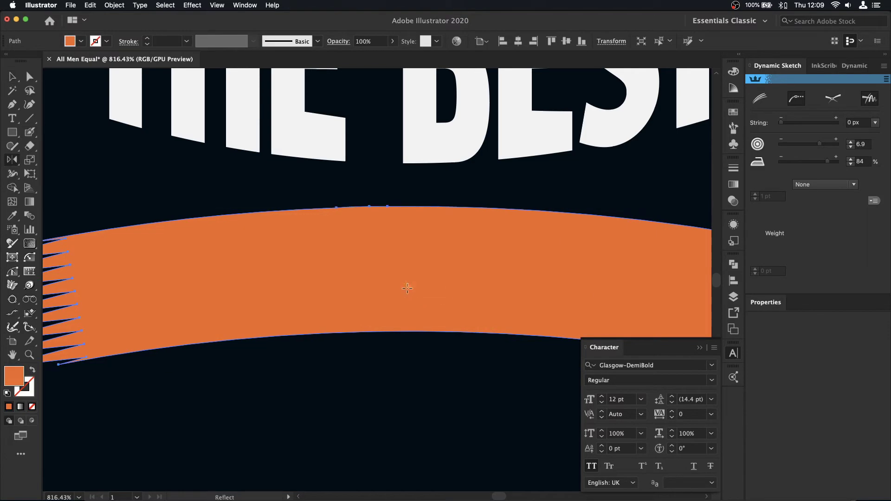
key("ctrl+minus")
key("ctrl+minus")
key("ctrl+minus")
key("ctrl+minus")
key("ctrl+minus")
key("ctrl+minus")
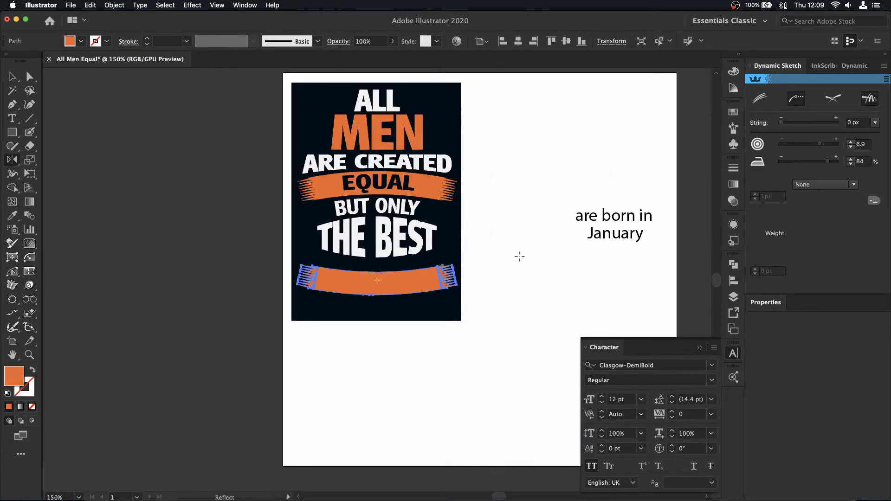
key("Up")
key("Up")
key("Up")
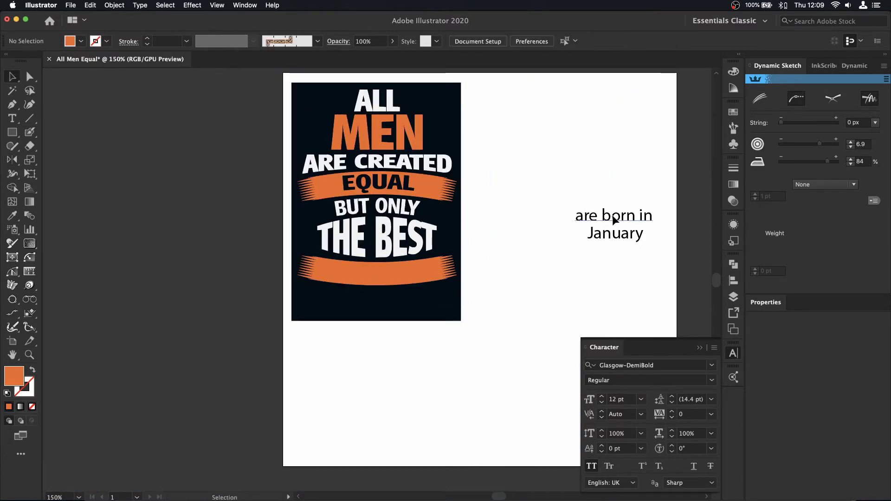
Move 'are born in' onto the banner in Glasgow-Serial-ExtraBold with a −7% Arc warp.
left_click_drag(611, 215, 379, 278)
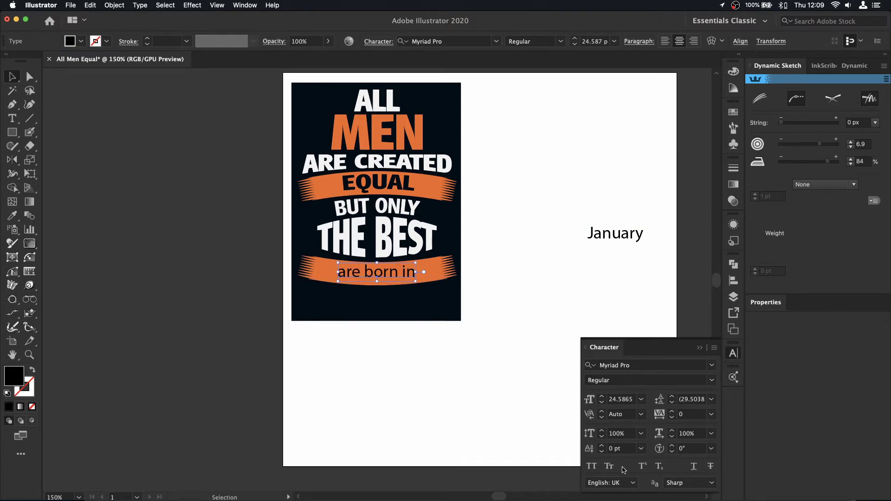
left_click(712, 366)
left_click(670, 421)
left_click(192, 5)
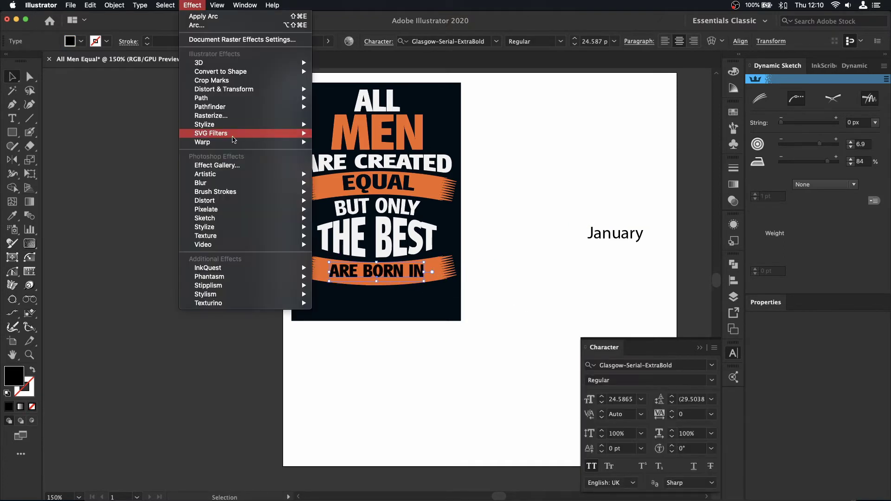
left_click(343, 145)
left_click_drag(671, 155, 661, 161)
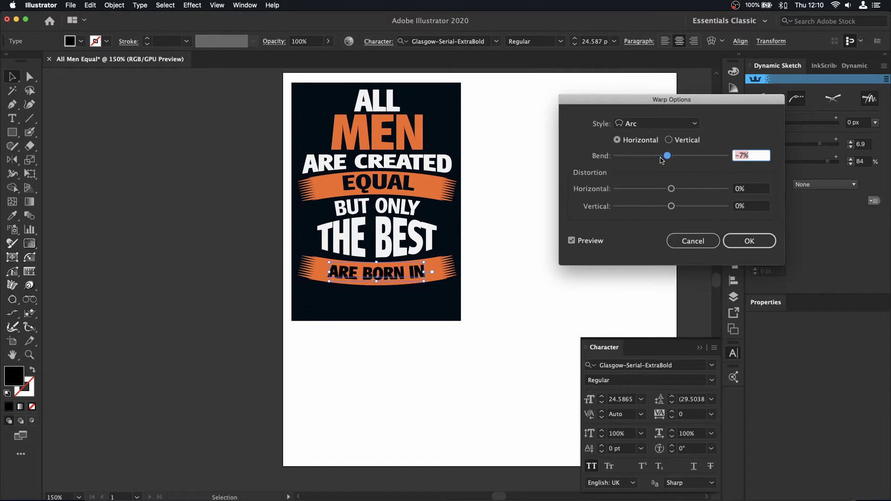
left_click(760, 246)
Move January to the poster bottom in white Anydore.
left_click(469, 339)
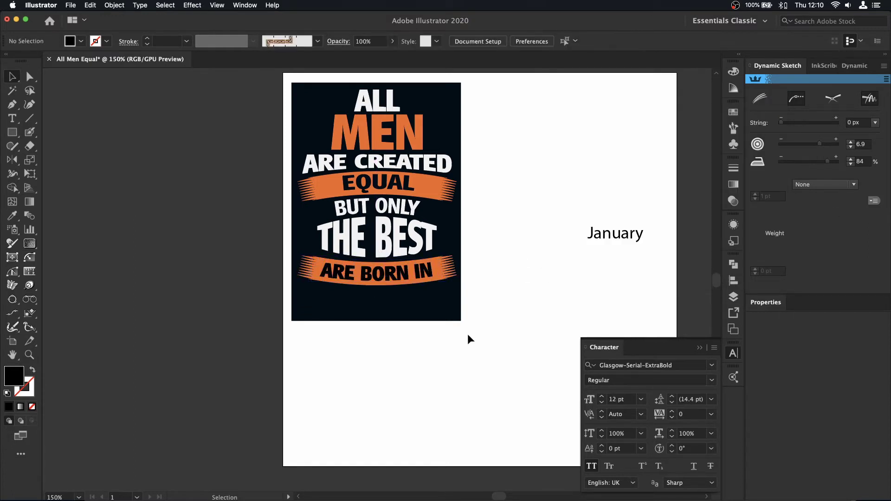
left_click_drag(622, 238, 389, 308)
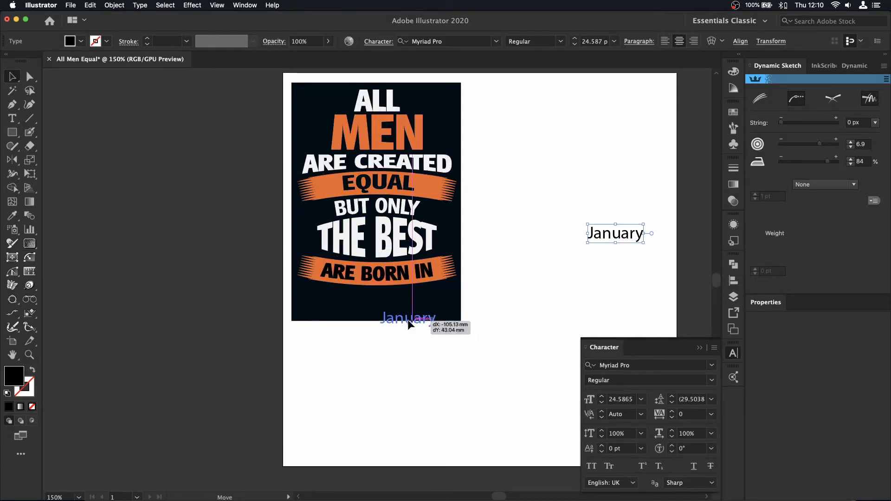
left_click(733, 112)
left_click(604, 116)
left_click(733, 354)
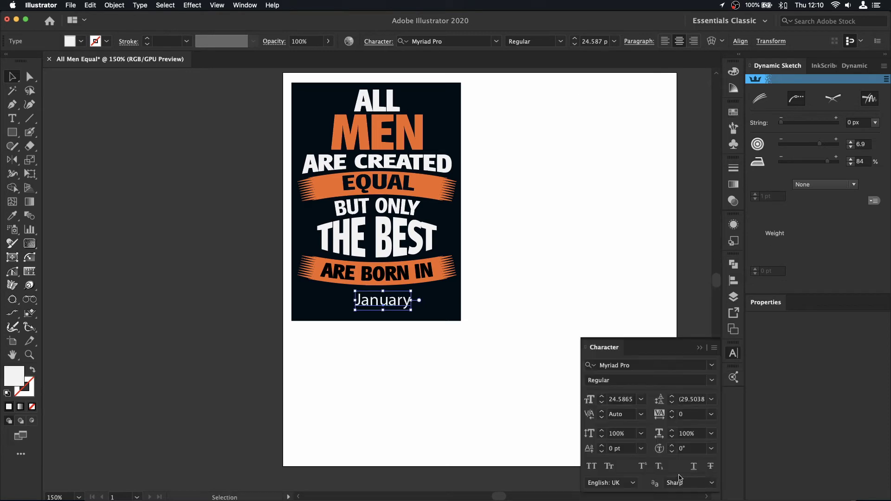
left_click(711, 365)
left_click(140, 5)
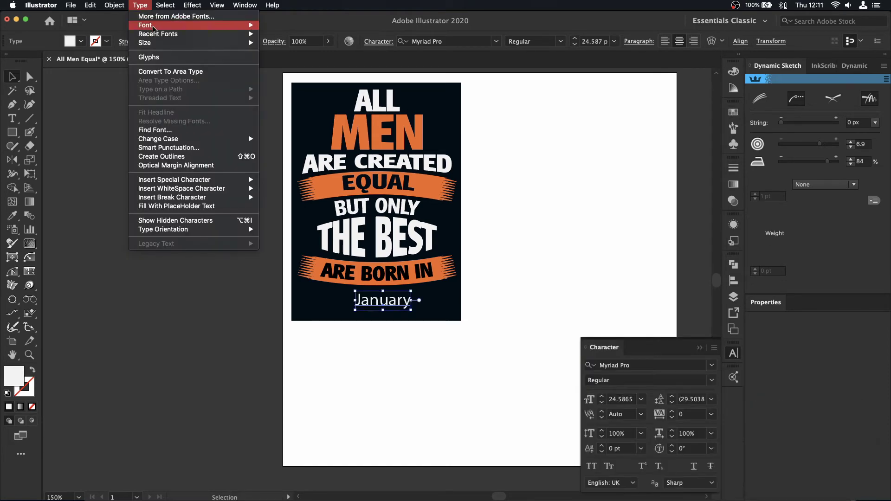
left_click(297, 86)
Enlarge January, shift it left and widen it evenly beneath the banner.
key("z")
left_click_drag(303, 268, 517, 351)
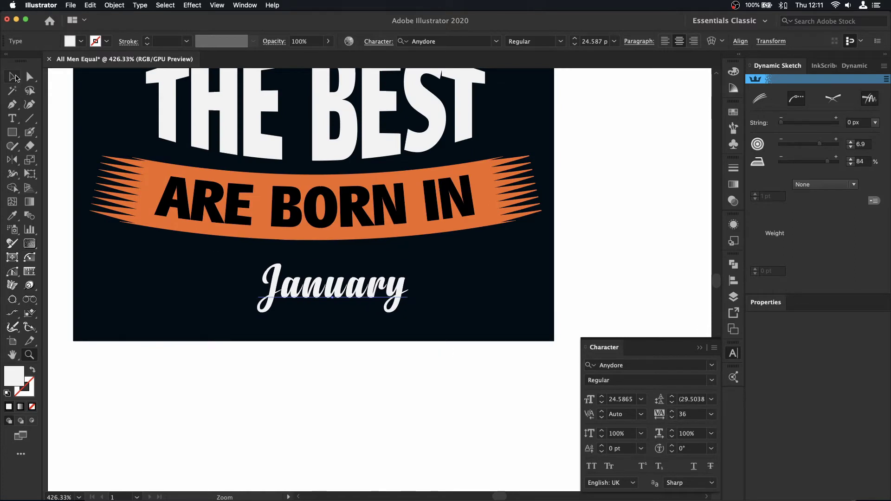
left_click_drag(333, 257, 371, 304)
left_click_drag(467, 393, 353, 297)
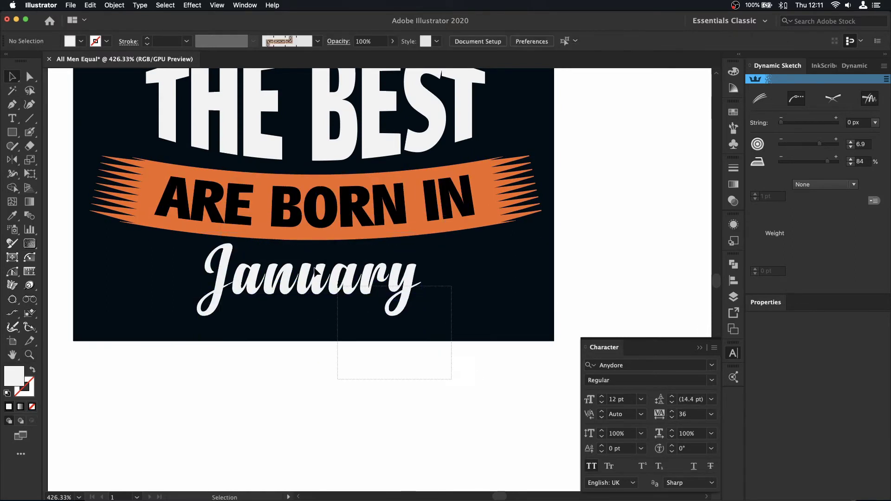
left_click(505, 399)
left_click(307, 278)
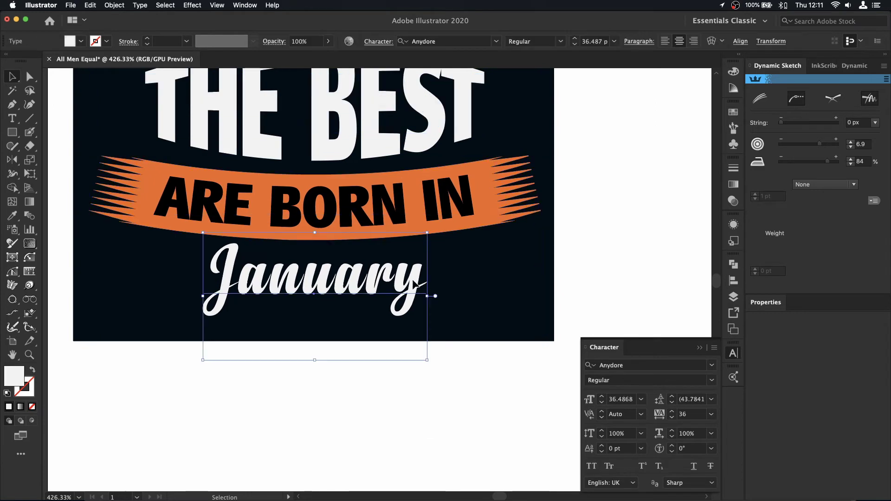
left_click_drag(427, 296, 446, 296)
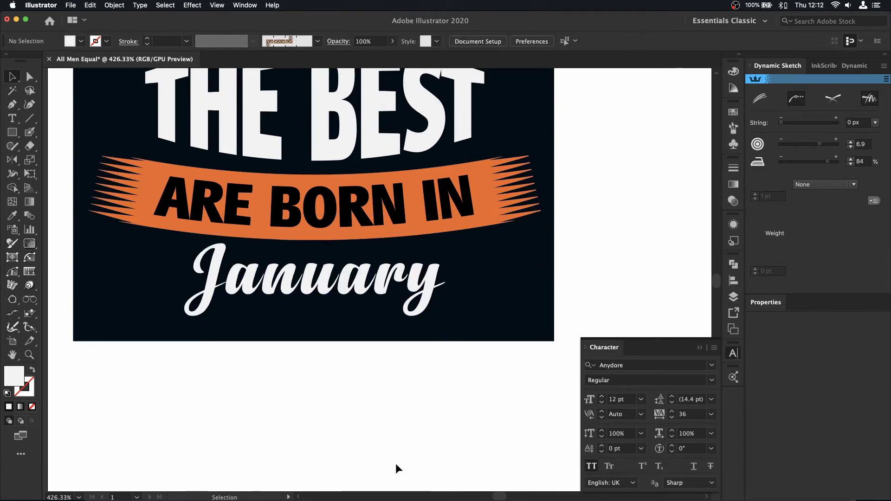
key("p")
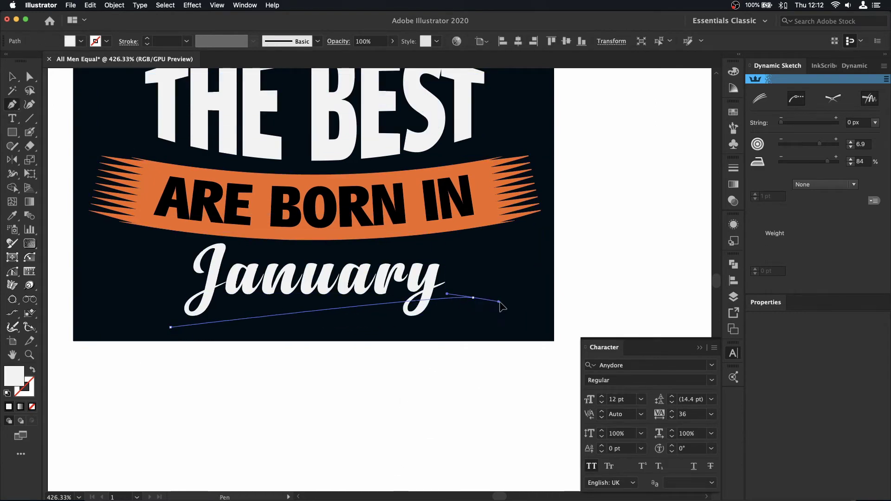
Draw a curved swoosh under January with a tapered 2 pt stroke.
left_click_drag(580, 326, 582, 324)
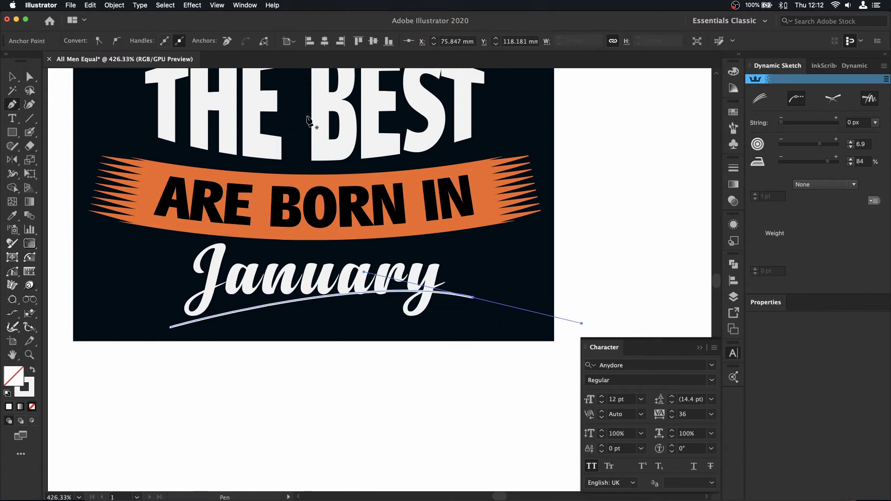
left_click(254, 41)
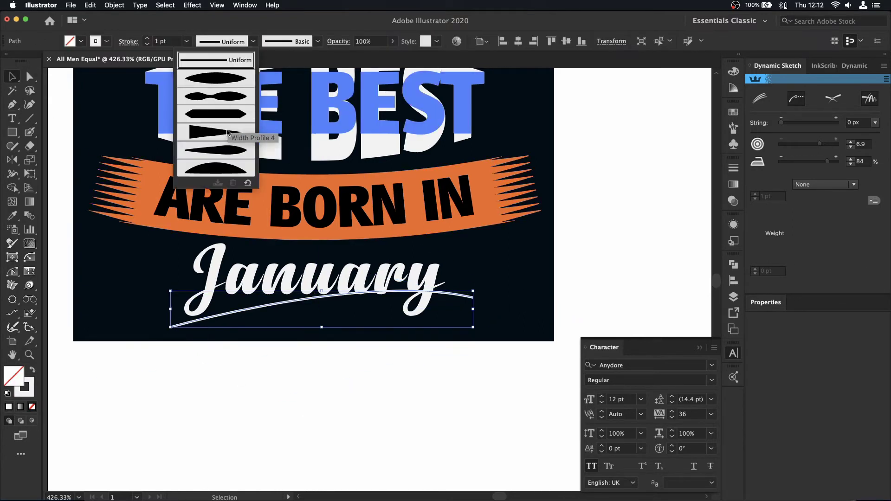
left_click(219, 148)
left_click(147, 38)
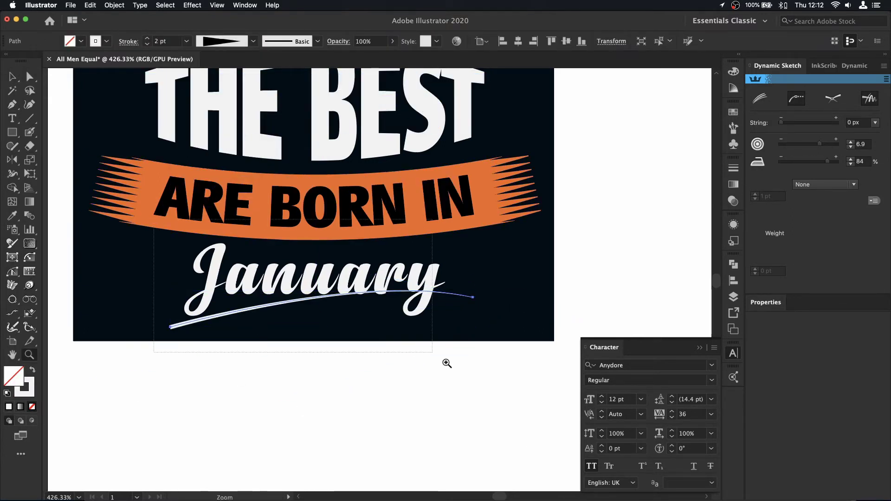
Narrow the swoosh from both ends and tilt it slightly clockwise.
left_click_drag(447, 363, 468, 402)
left_click_drag(630, 273, 586, 273)
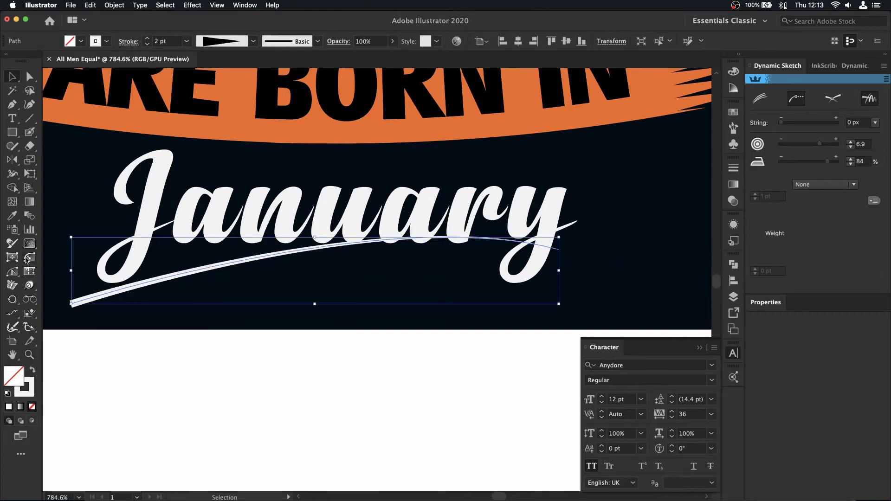
left_click_drag(308, 255, 377, 376)
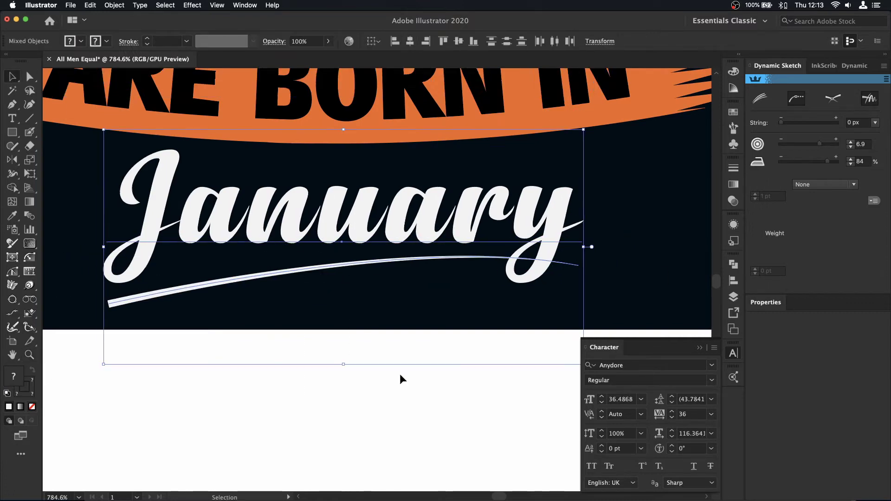
left_click(392, 261)
left_click_drag(108, 283, 149, 283)
left_click_drag(597, 309, 573, 329)
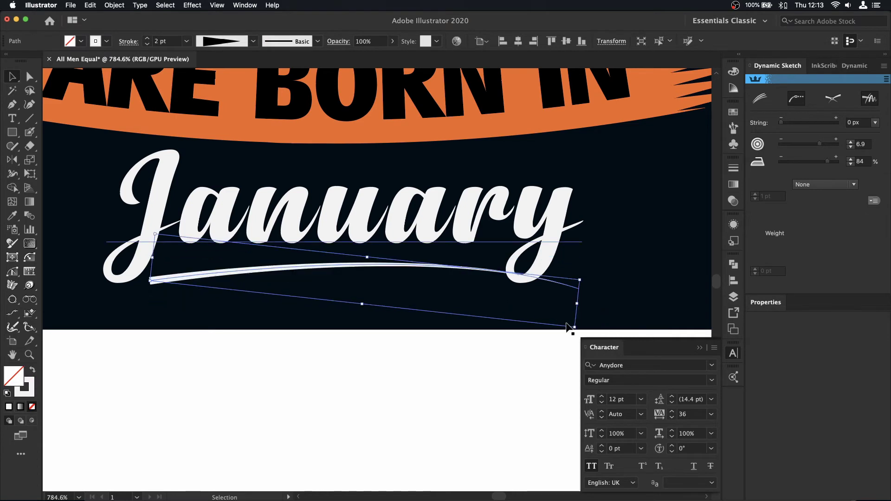
left_click(427, 269)
left_click(466, 411)
scroll(442, 385, "right", 1)
left_click(406, 265)
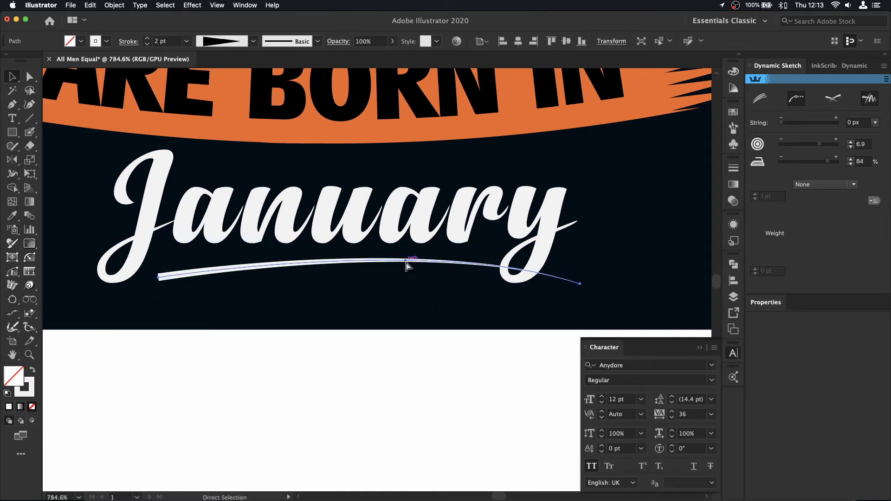
Expand the swoosh stroke into a filled shape.
key("v")
left_click(104, 5)
left_click(135, 222)
Try a black fill on the swoosh, undo it, and add an opacity mask to January.
left_click(734, 112)
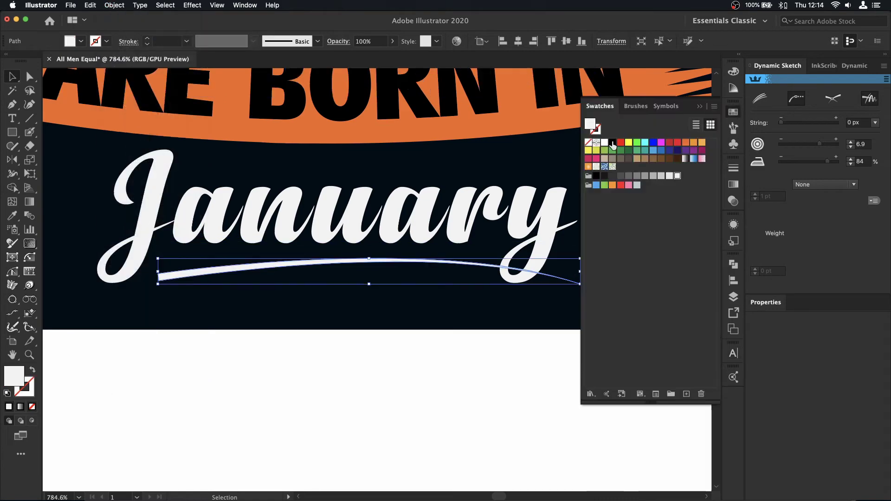
left_click(612, 145)
key("ctrl+z")
left_click(464, 218)
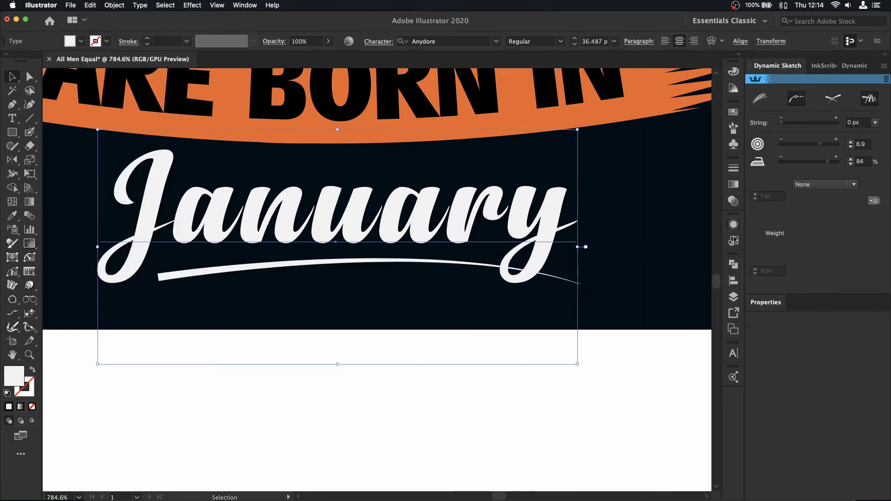
left_click(734, 201)
double_click(648, 215)
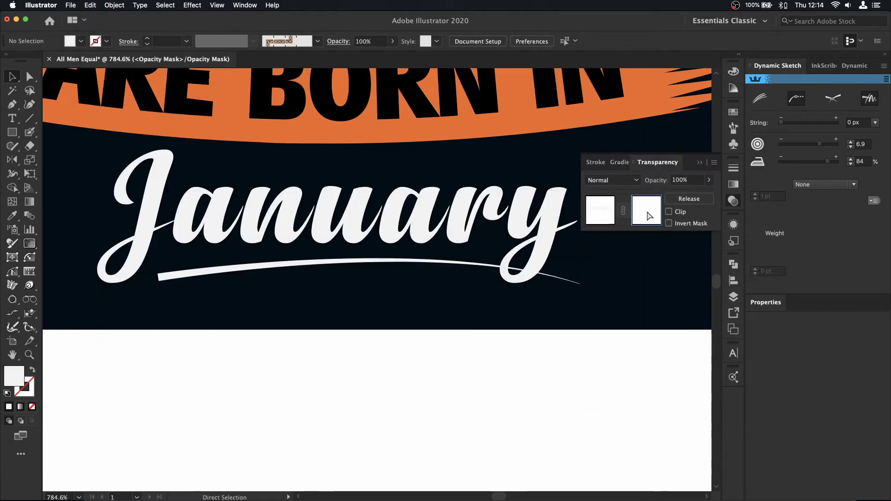
left_click(600, 210)
Apply an Offset Path effect to the swoosh.
left_click(733, 201)
left_click(371, 264)
left_click(115, 5)
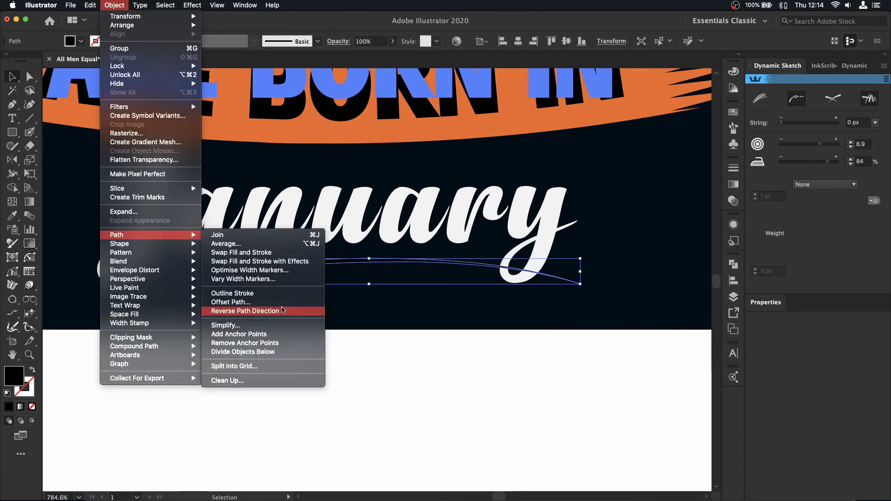
left_click(341, 96)
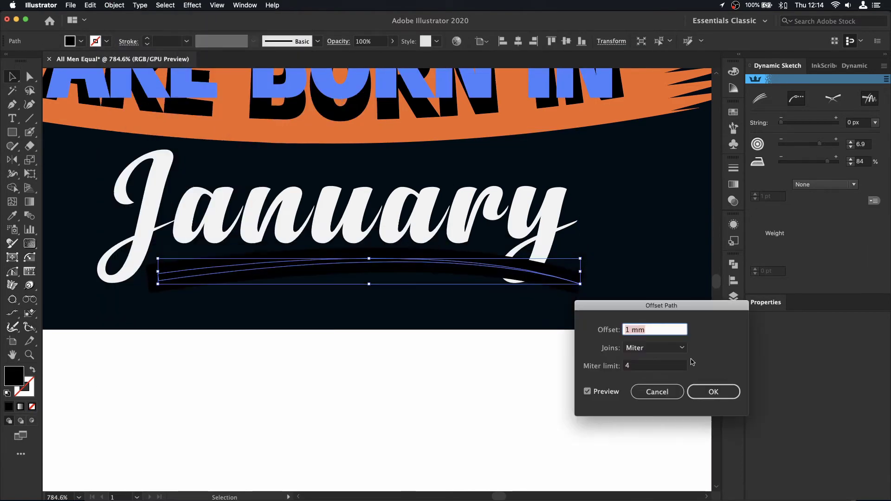
left_click(713, 391)
left_click(192, 6)
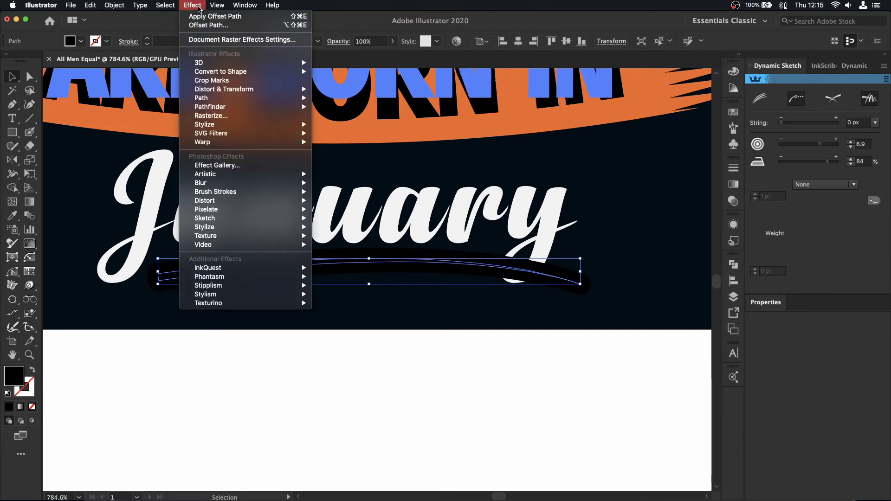
left_click(209, 24)
key("Escape")
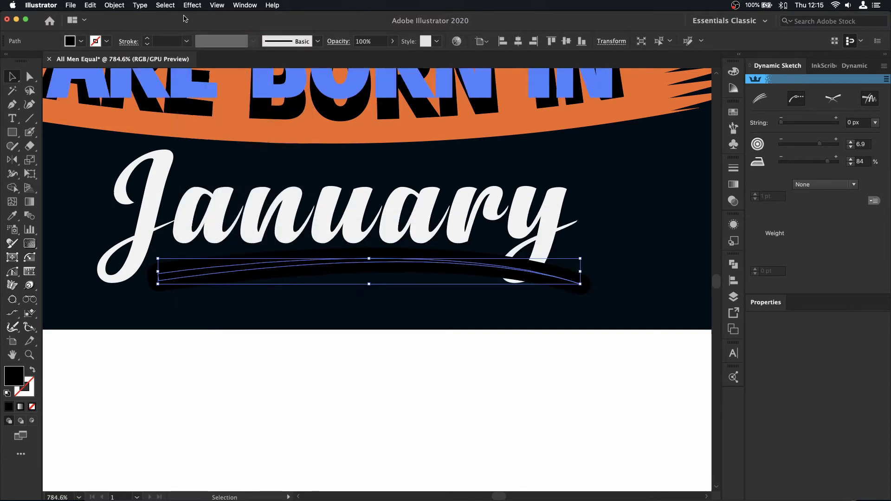
Change the swoosh's Offset Path amount to 0.2 mm.
left_click(192, 5)
left_click(209, 23)
key("Escape")
left_click(733, 224)
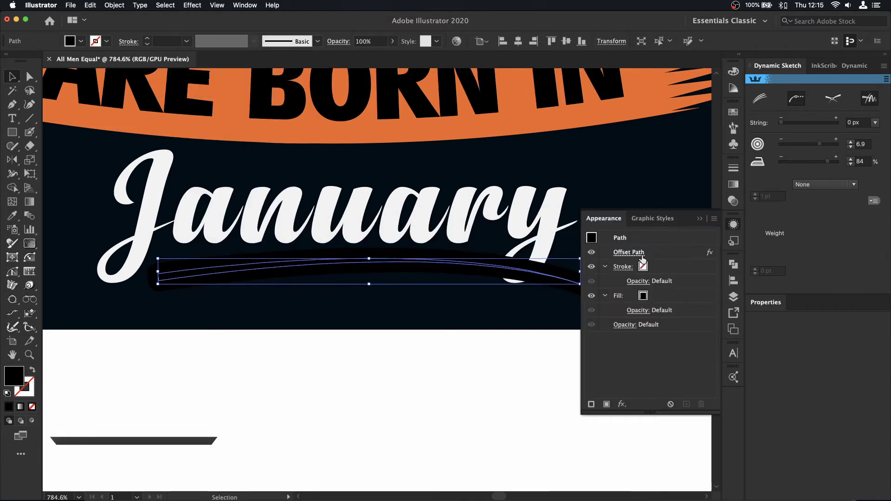
double_click(629, 252)
left_click(666, 366)
left_click(635, 330)
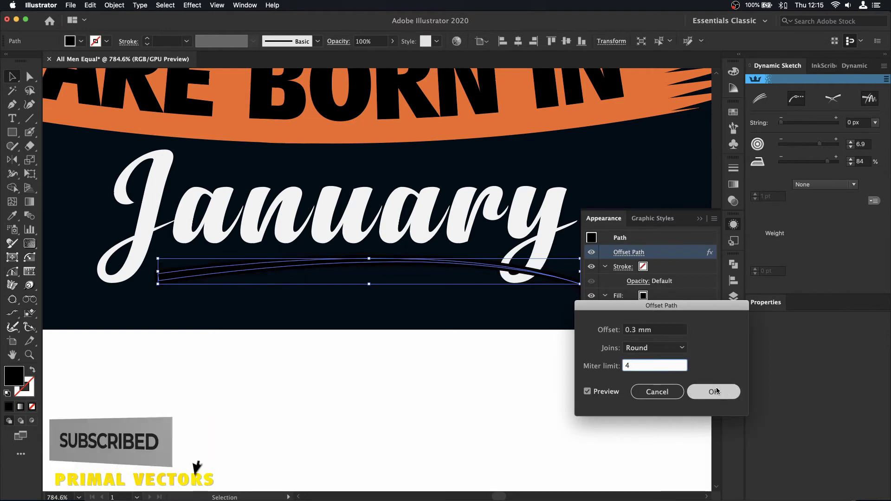
key("BackSpace")
type("2")
left_click(713, 392)
Expand the swoosh's appearance and cut it.
left_click(114, 5)
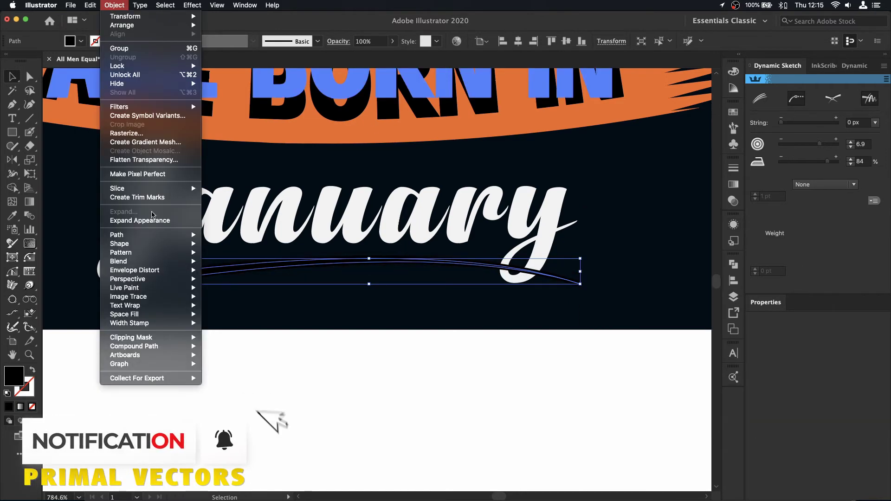
left_click(127, 111)
left_click(90, 5)
left_click(106, 45)
Paste the swoosh in front inside January's opacity mask and fit the poster in view.
left_click(325, 214)
left_click(734, 200)
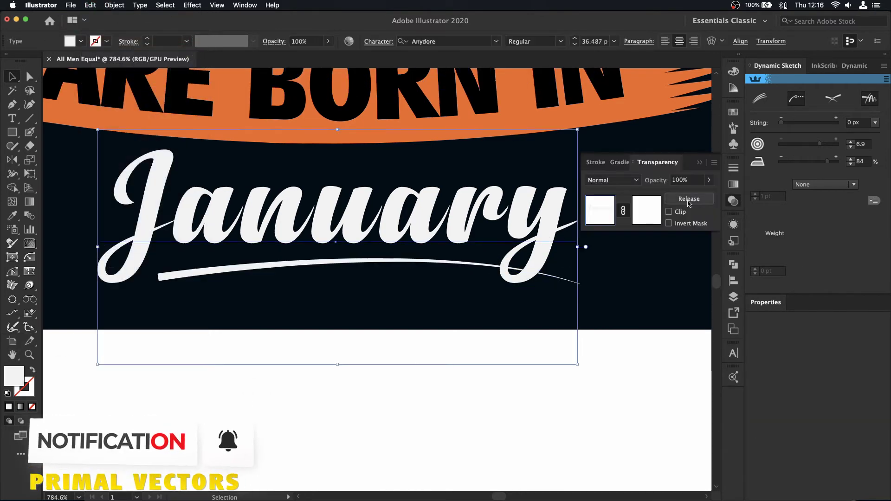
left_click(689, 199)
left_click(647, 210)
key("ctrl+f")
left_click(632, 393)
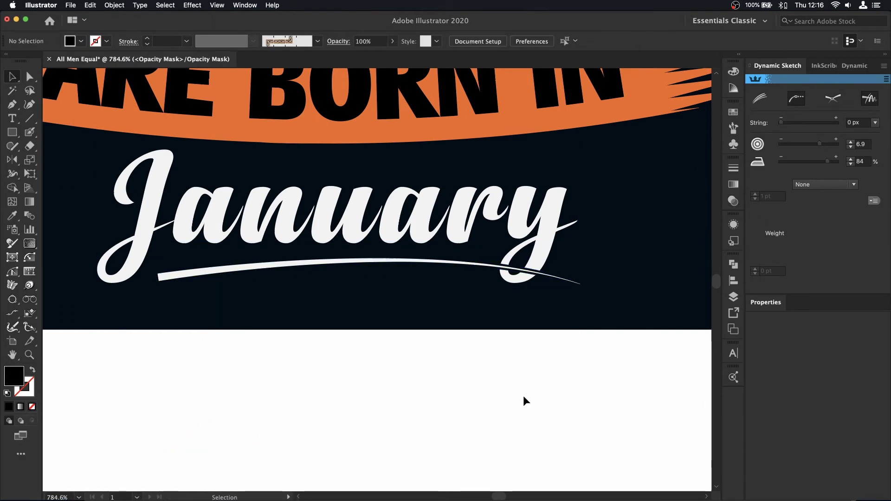
key("ctrl+0")
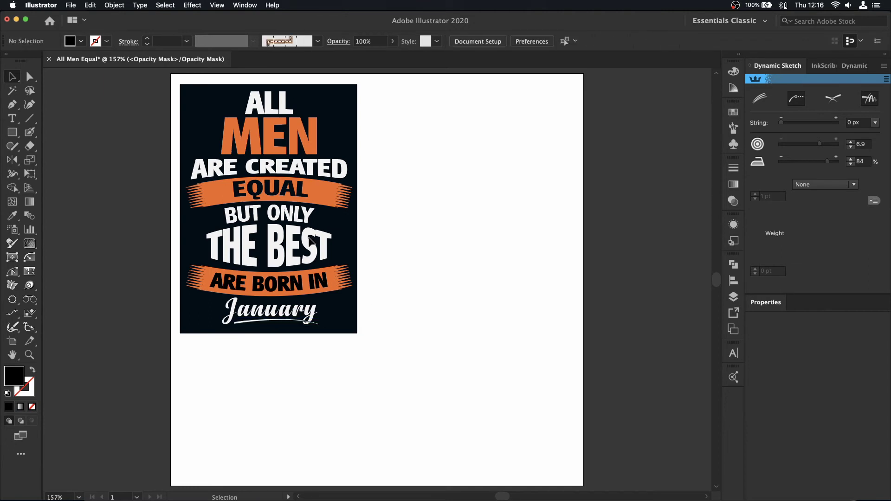
Exit opacity-mask editing, clear the selection, and show the Open Recent Files list.
left_click(734, 201)
left_click(599, 204)
left_click(411, 307)
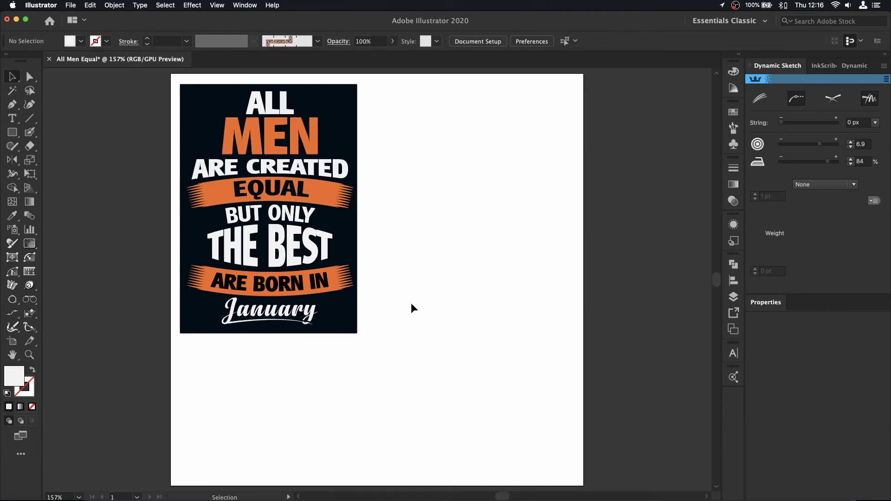
key("ctrl+a")
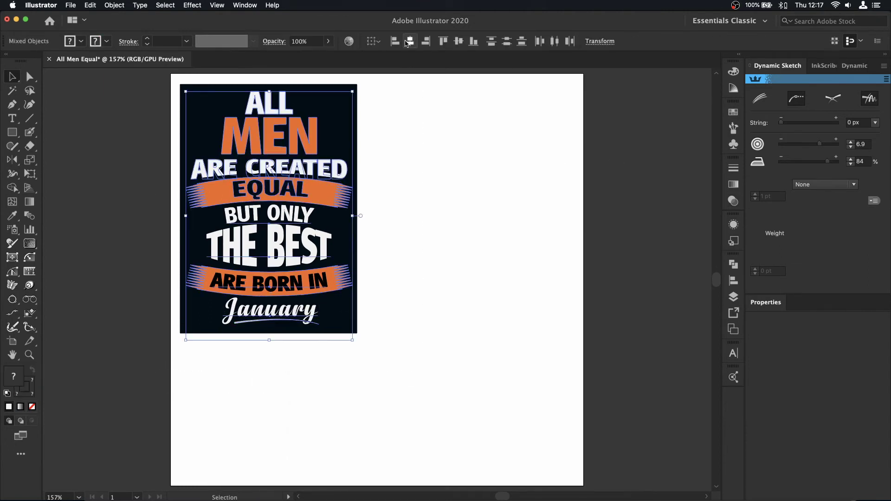
left_click(460, 257)
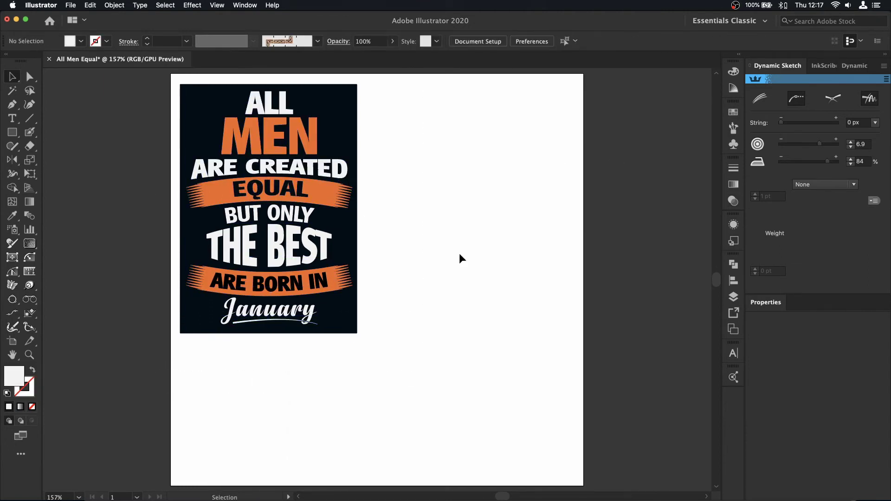
left_click(72, 5)
Bring a grain texture from the Vector Textures file and stretch it over the poster.
mouse_move(112, 43)
left_click(238, 114)
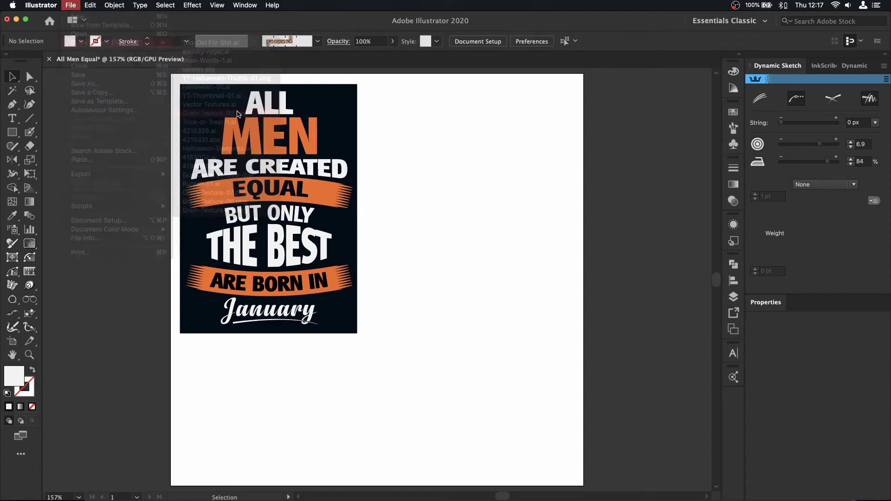
left_click(202, 59)
left_click(70, 6)
left_click(209, 113)
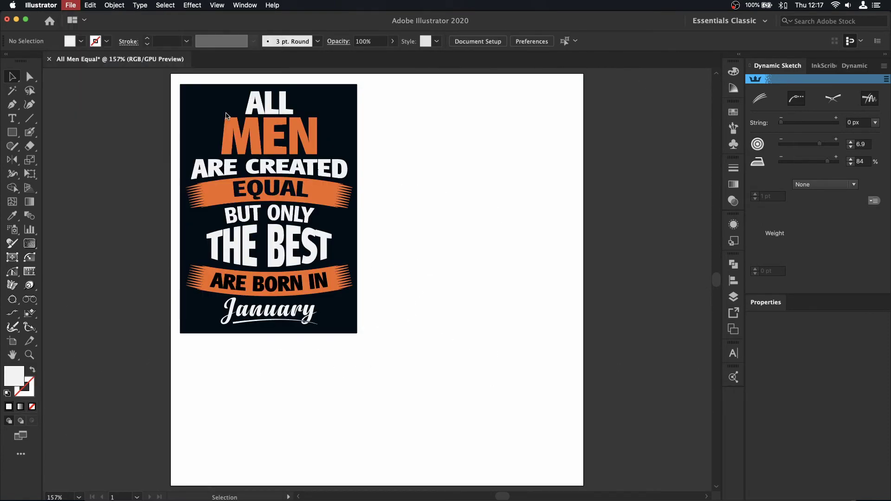
mouse_move(400, 183)
left_mouse_down()
mouse_move(297, 221)
mouse_move(263, 273)
left_mouse_up()
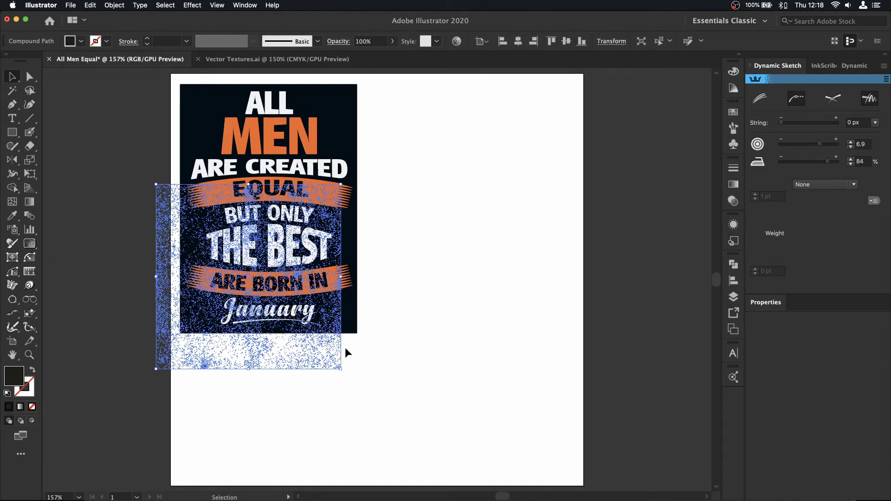
left_click_drag(346, 353, 365, 258)
left_click_drag(299, 367, 298, 332)
left_click_drag(368, 210, 361, 210)
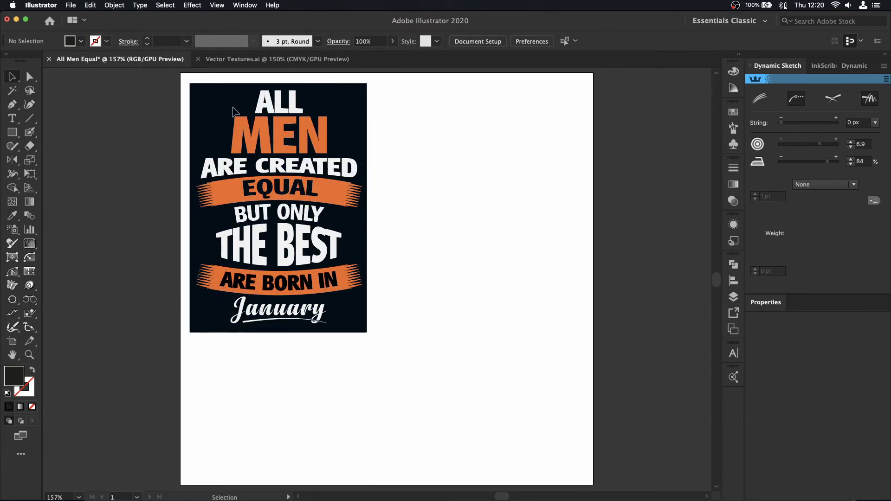
Apply the grain texture to the poster artwork as an opacity mask.
left_click(233, 111)
left_click(734, 201)
double_click(648, 215)
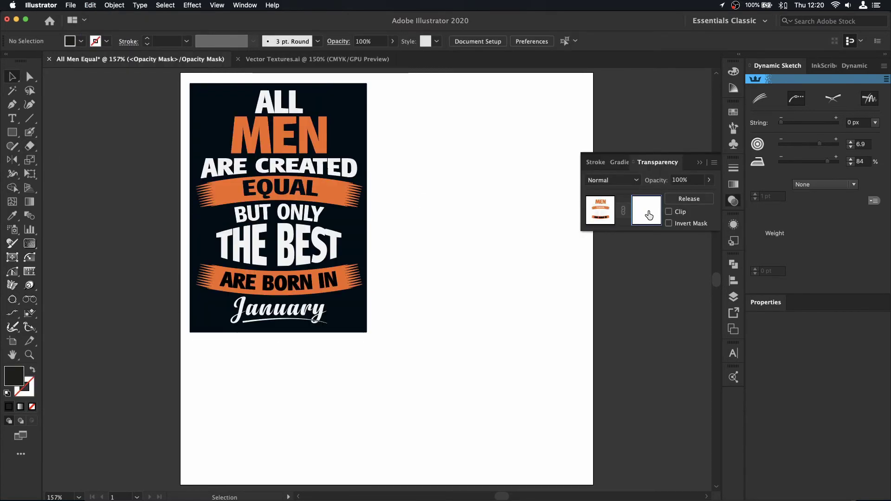
key("ctrl+f")
left_click(461, 199)
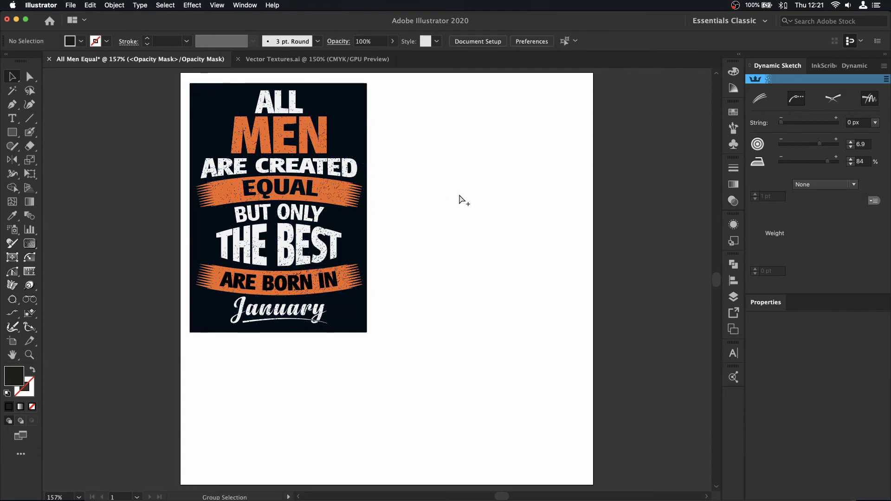
left_click(733, 200)
left_click(609, 214)
Stretch the poster group to fit the dark background and mask it with the grain.
left_click(534, 169)
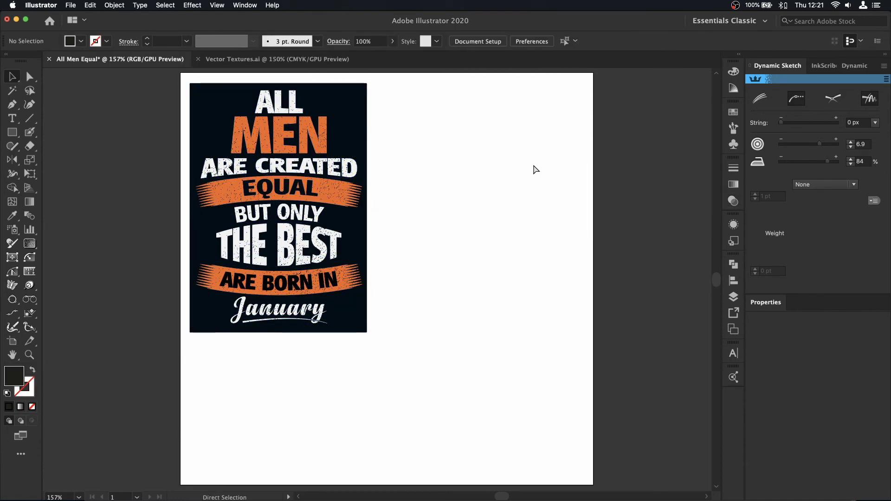
left_click_drag(406, 116, 370, 211)
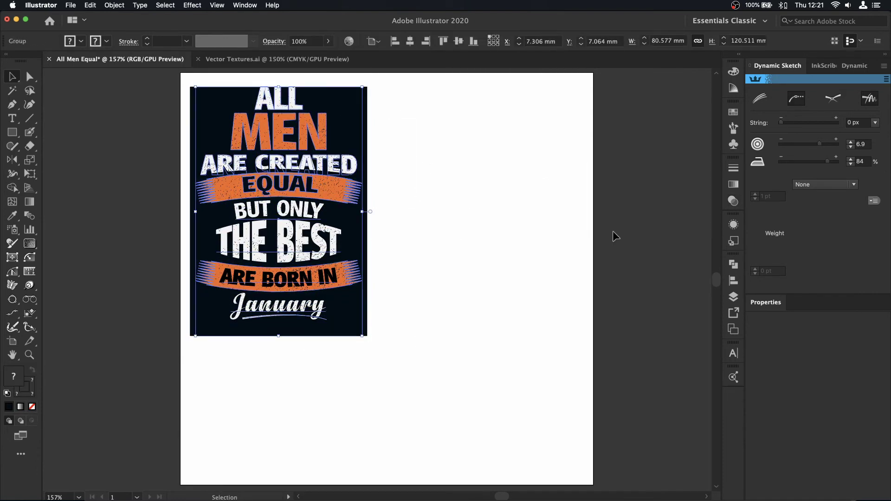
left_click(420, 368)
left_click_drag(420, 368, 214, 139)
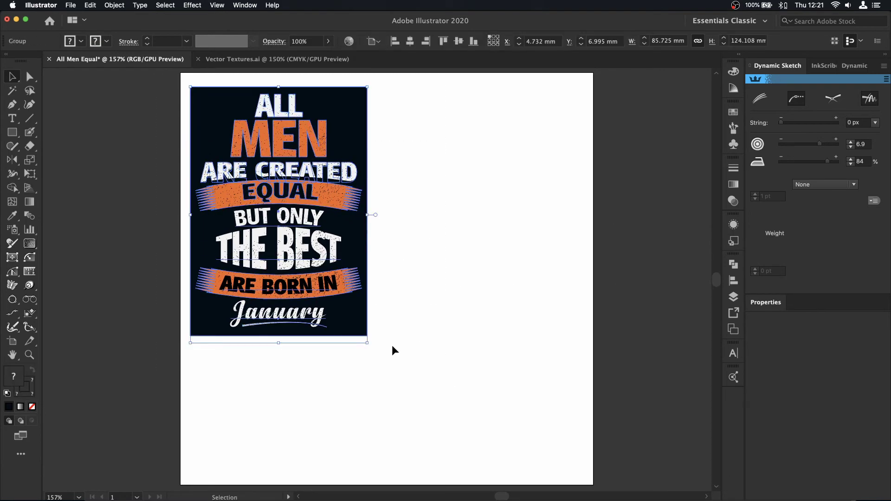
left_click_drag(278, 339, 282, 334)
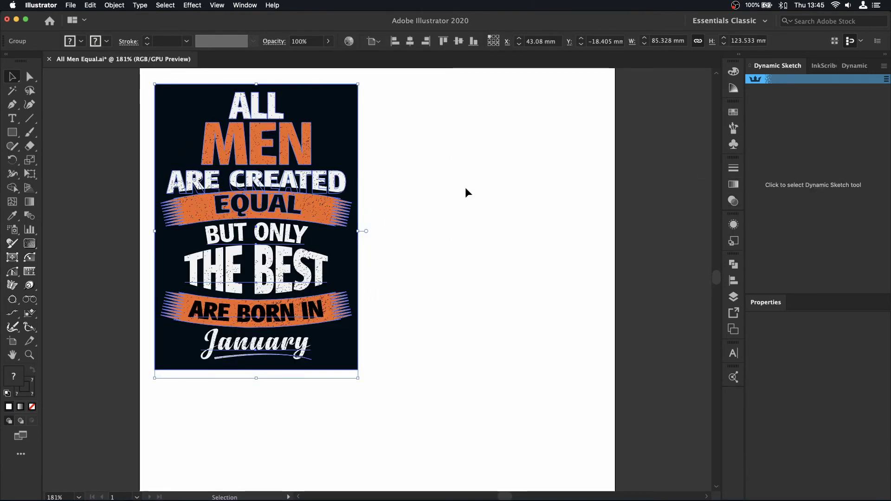
left_click(689, 199)
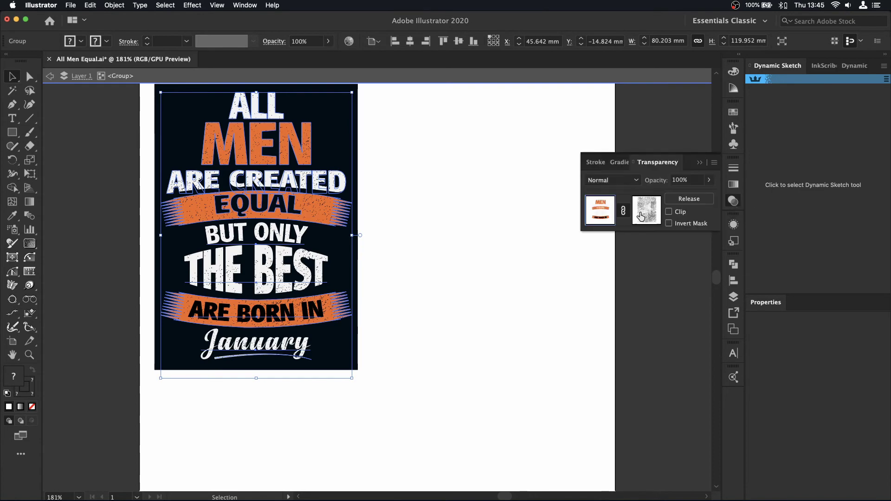
Extend the dark background rectangle down to the poster bottom and leave isolation mode.
left_click(349, 279)
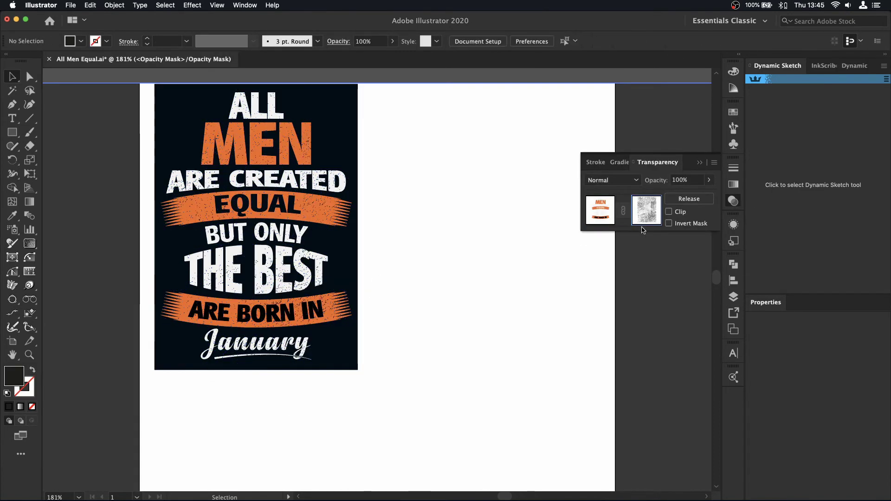
left_click(602, 213)
left_click(345, 268)
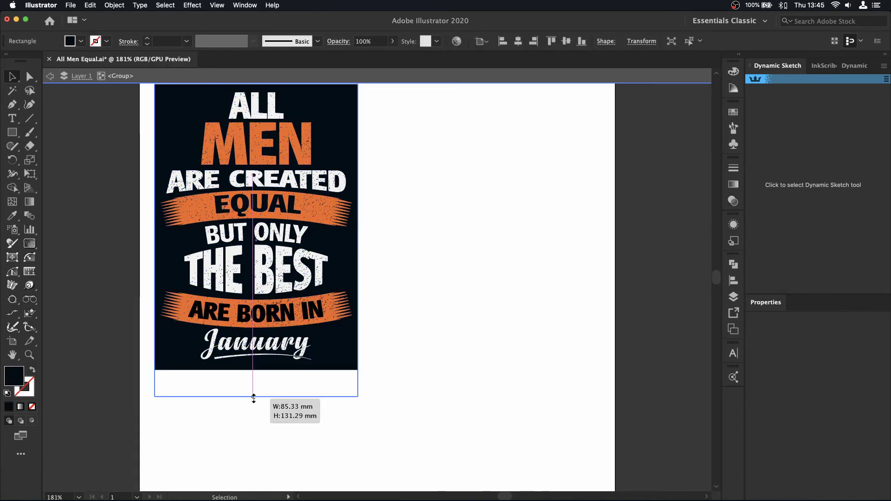
left_click_drag(253, 398, 253, 396)
double_click(418, 414)
Select all the poster objects and group them into a single object.
right_click(342, 308)
left_click(296, 323)
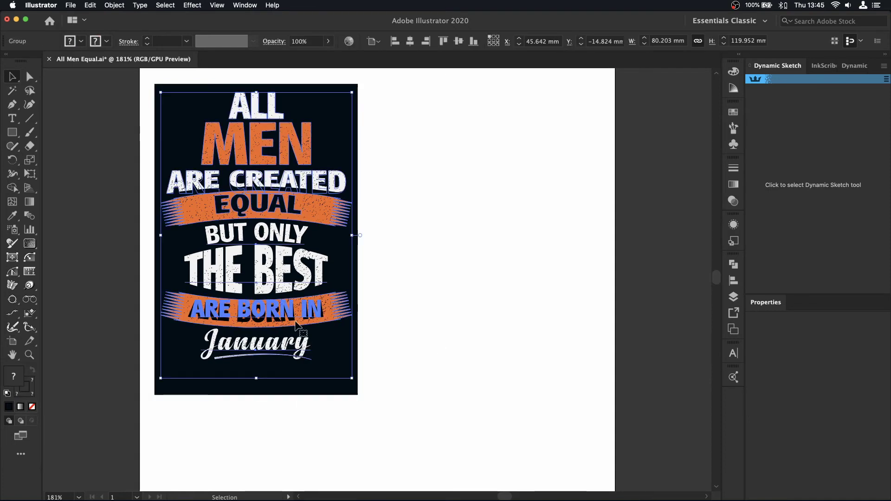
key("super+a")
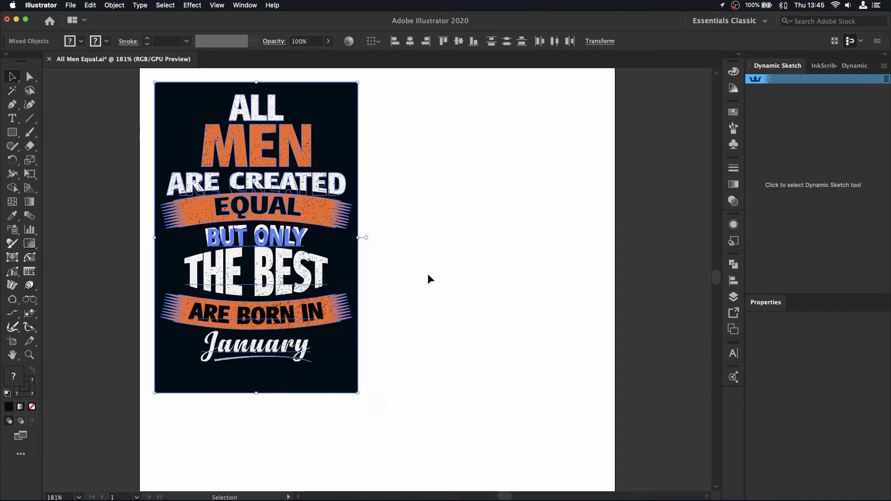
key("super+g")
Duplicate the poster twice to the right and distribute the three copies evenly.
left_click_drag(325, 279, 548, 279)
scroll(428, 279, "right", 5)
left_click_drag(422, 219, 641, 218)
key("super+z")
left_click_drag(418, 218, 632, 218)
left_click_drag(525, 411, 235, 288)
left_click(556, 42)
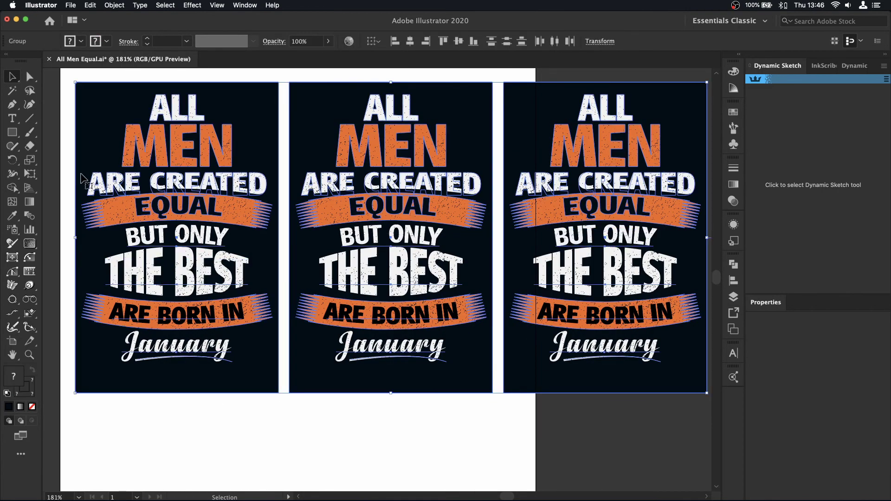
Widen the artboard to about 268 mm so it frames all three posters.
key("shift+o")
key("super+minus")
left_click_drag(639, 280, 646, 281)
left_click_drag(377, 151, 377, 143)
key("v")
left_click(392, 378)
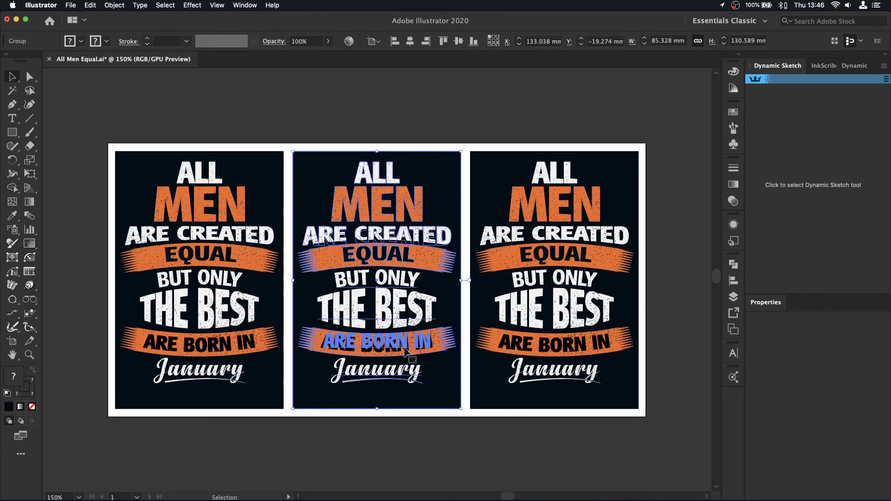
Isolate the middle poster and zoom in on the word January and its underline.
double_click(395, 376)
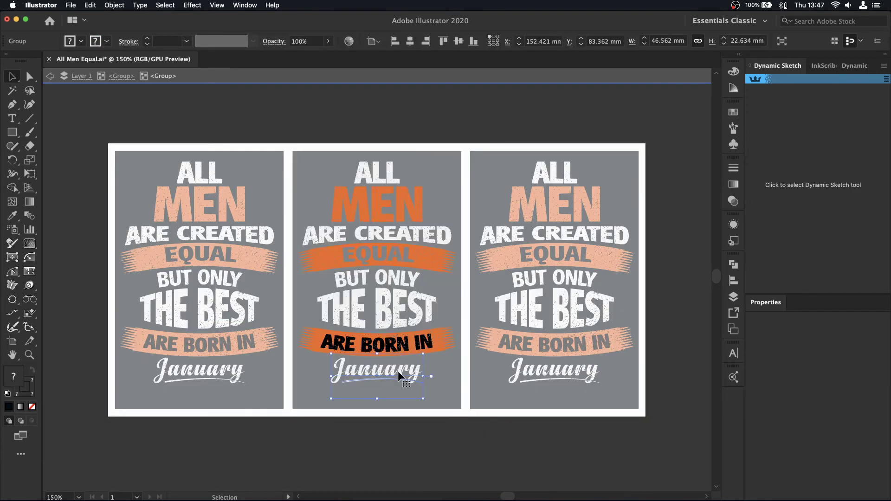
left_click(734, 203)
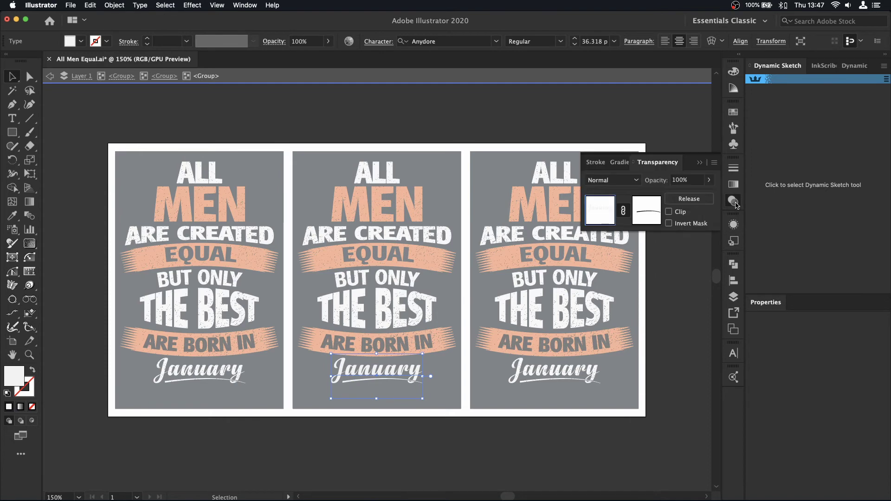
left_click(460, 449)
left_click_drag(459, 448, 344, 320)
left_click(438, 285)
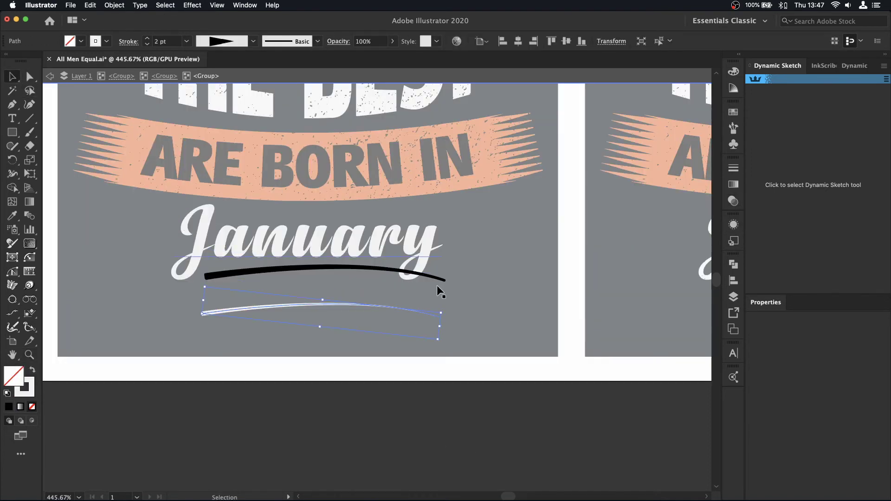
left_click(439, 279)
Try retyping the month as February, then undo that change.
key("t")
double_click(391, 246)
type("February")
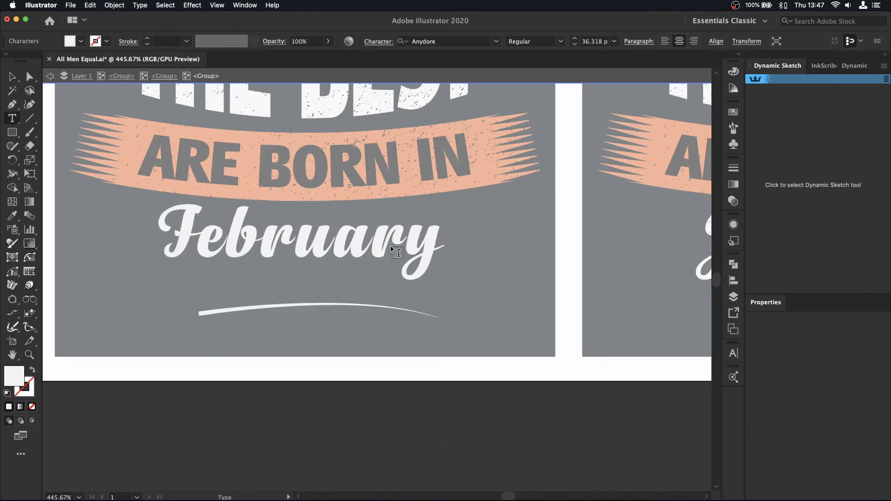
key("super+z")
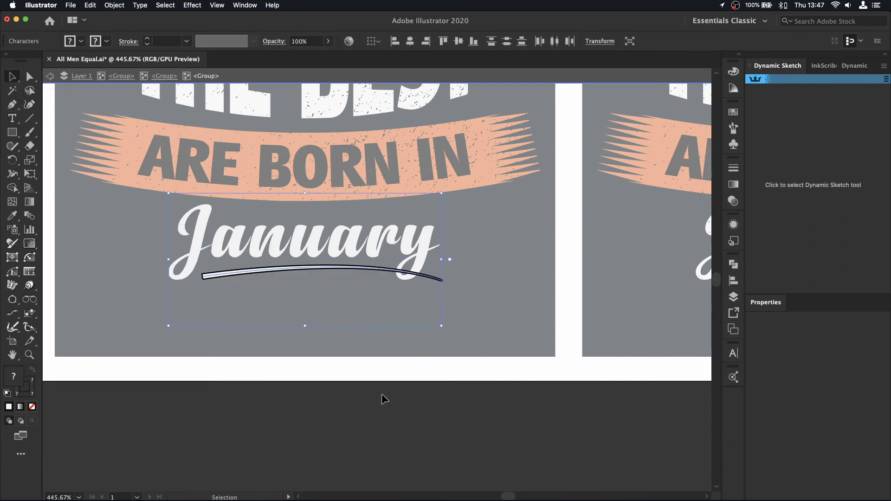
left_click(385, 400)
Cut the underline path out of the group using the Layers panel and Edit > Cut.
left_click(734, 265)
left_click(734, 297)
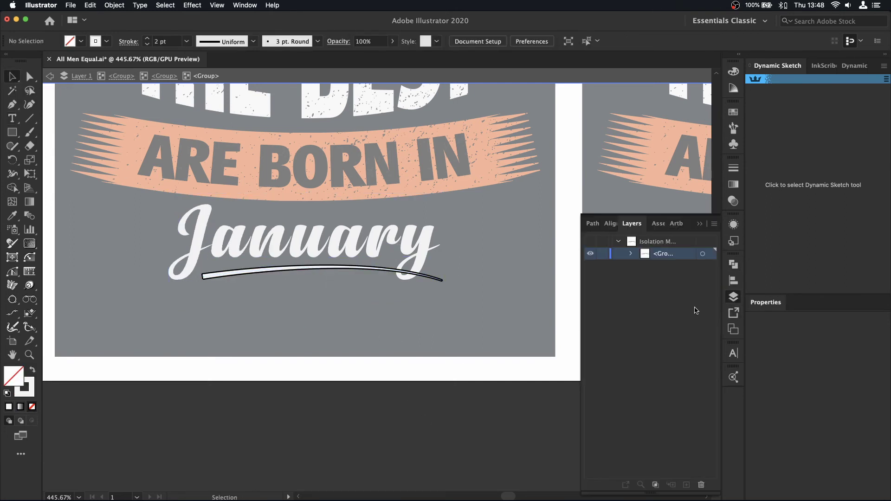
left_click(703, 278)
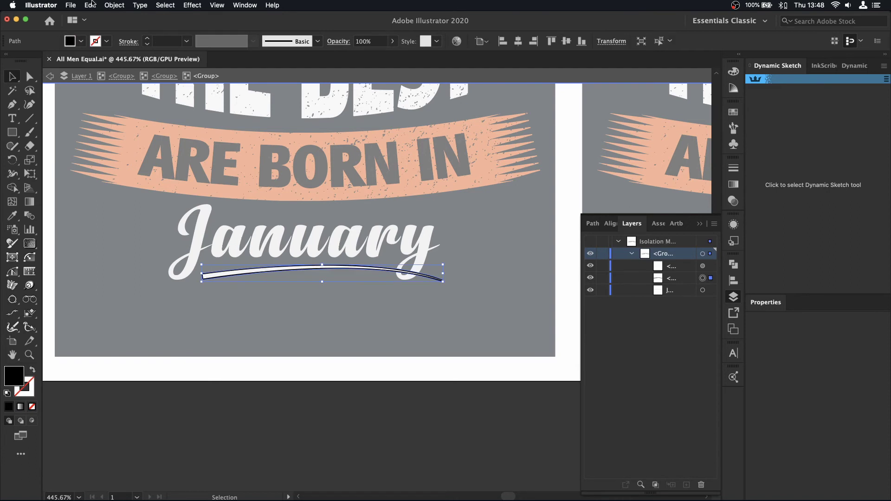
left_click(90, 6)
left_click(93, 36)
Retype the month as February and recreate its opacity mask with clipping turned off.
key("t")
double_click(390, 241)
type("Fe")
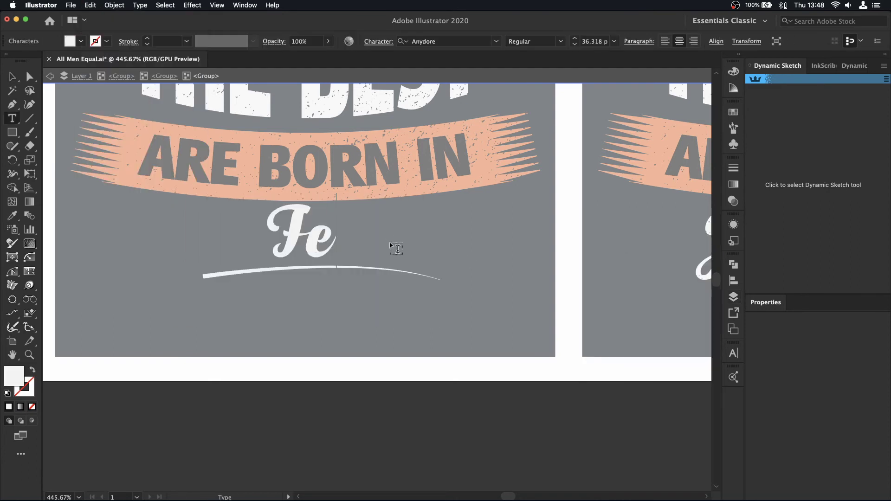
type("bruary")
left_click(734, 201)
left_click(689, 199)
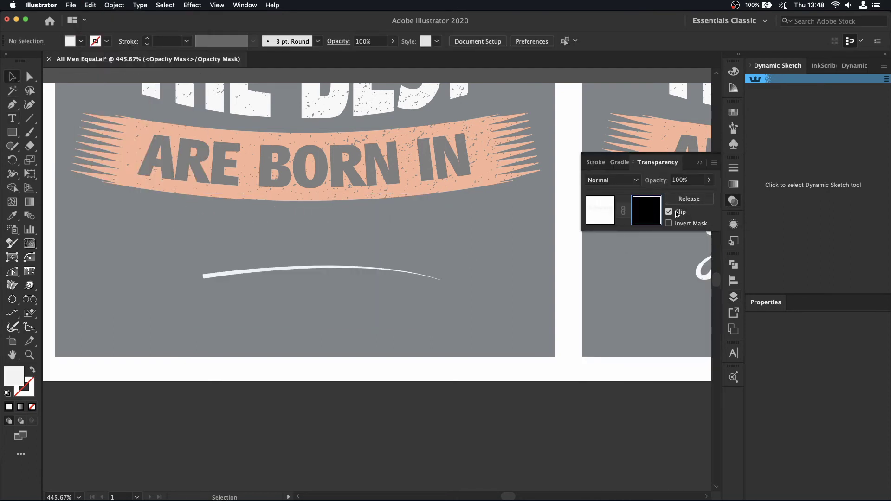
left_click(678, 214)
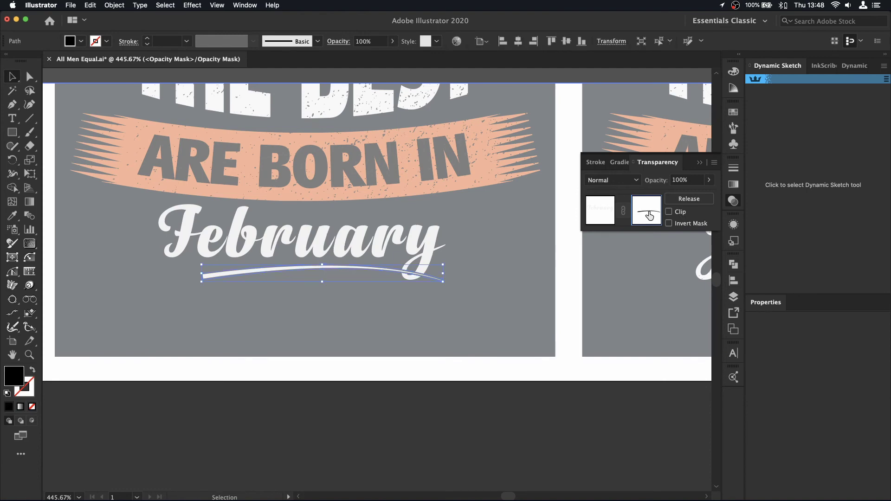
left_click(601, 210)
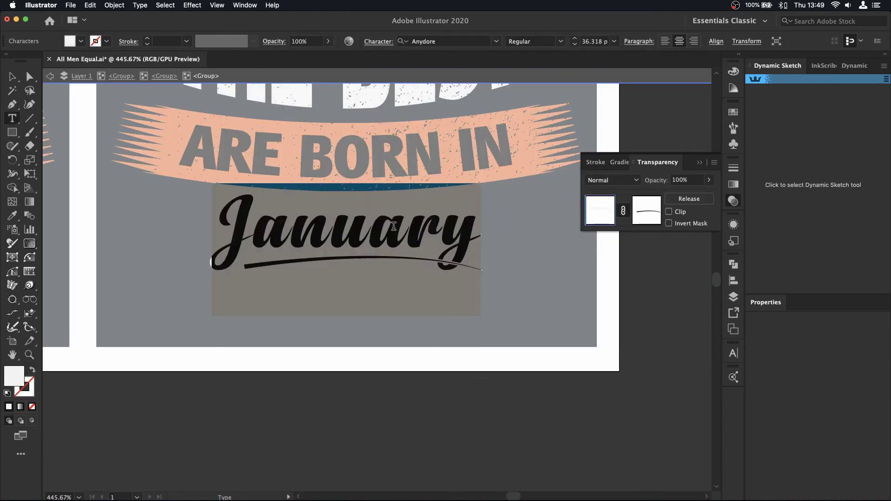
Finish the word March, release its opacity mask, lower the swash beneath it, and leave isolation.
type("March")
key("Escape")
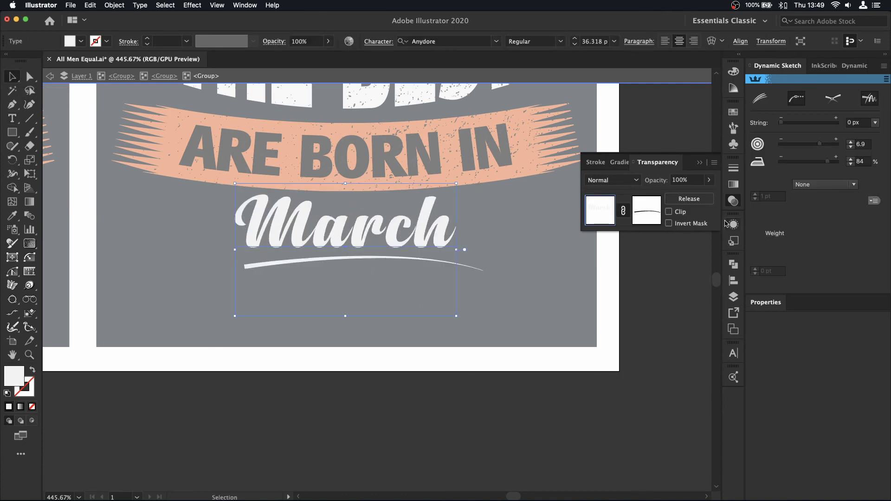
left_click(647, 210)
left_click(690, 199)
left_click_drag(426, 262, 425, 286)
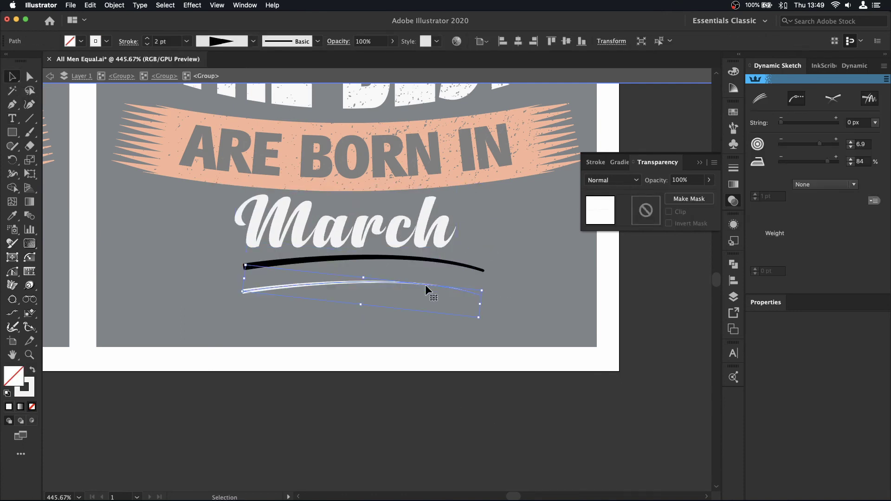
double_click(516, 403)
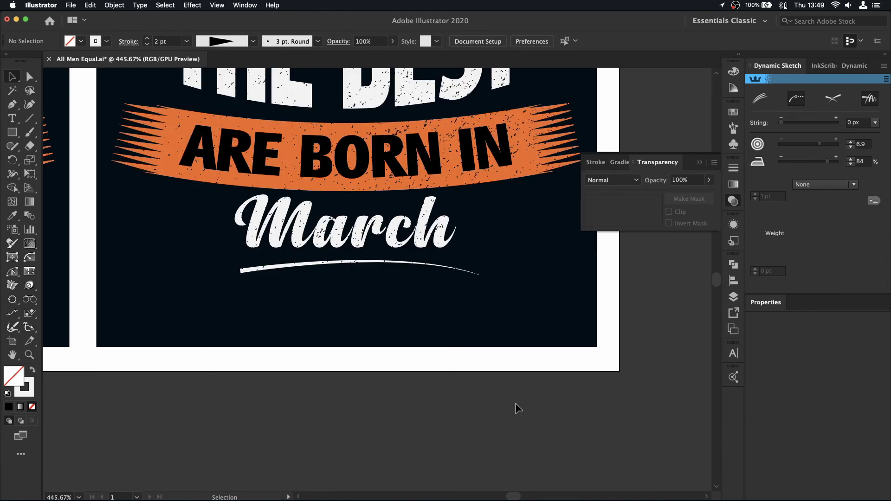
key("ctrl+0")
Recolour the February poster, shifting orange to dark green and white text to red.
left_click(353, 149)
left_click(349, 41)
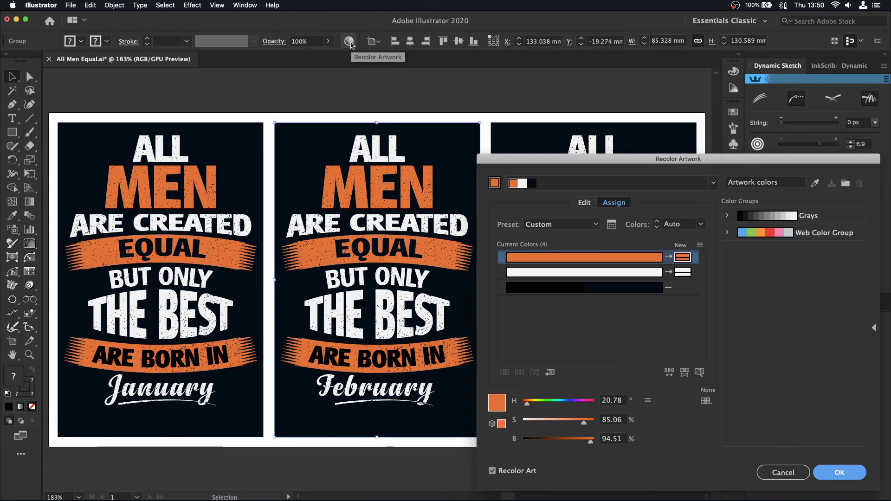
left_click_drag(559, 408, 553, 405)
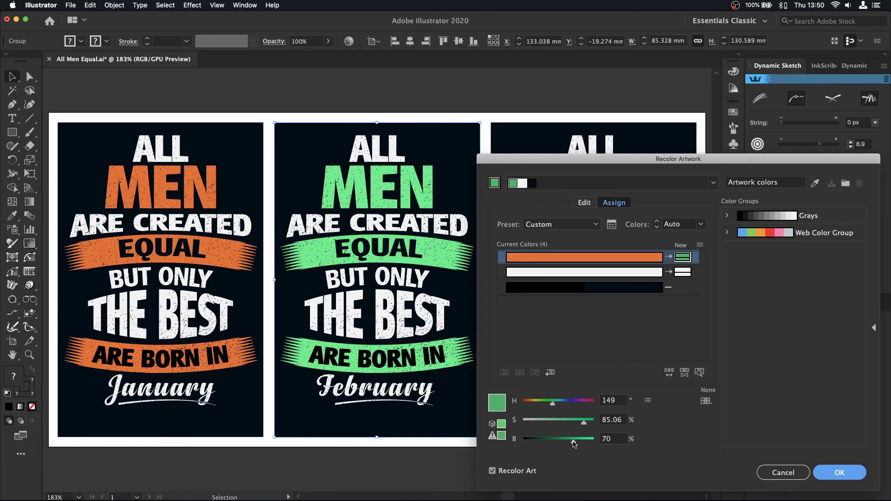
left_click_drag(590, 441, 572, 444)
double_click(685, 275)
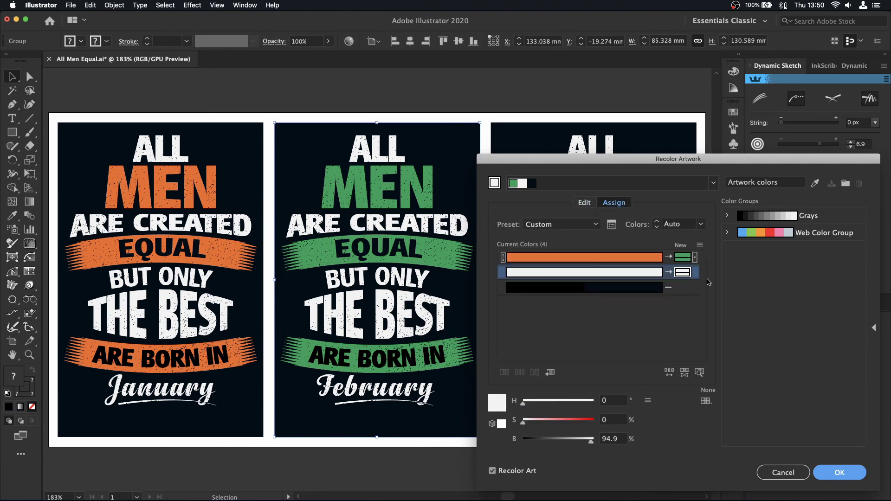
mouse_move(523, 419)
left_mouse_down()
mouse_move(569, 420)
mouse_move(596, 407)
left_mouse_up()
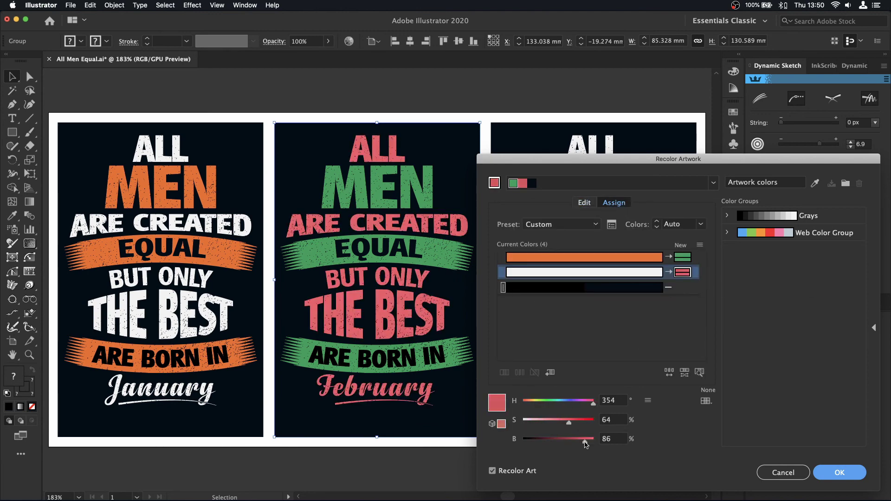
left_click(840, 473)
Recolour the March poster with darker purple banners and darkened yellow-green text.
left_click(609, 176)
left_click(349, 41)
mouse_move(333, 124)
left_mouse_down()
mouse_move(324, 117)
mouse_move(309, 198)
left_mouse_up()
left_click_drag(174, 475, 160, 474)
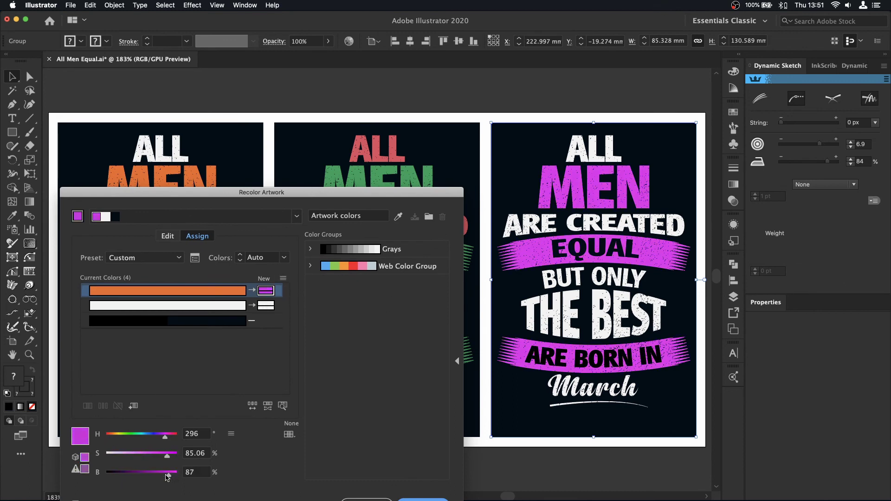
left_click(167, 306)
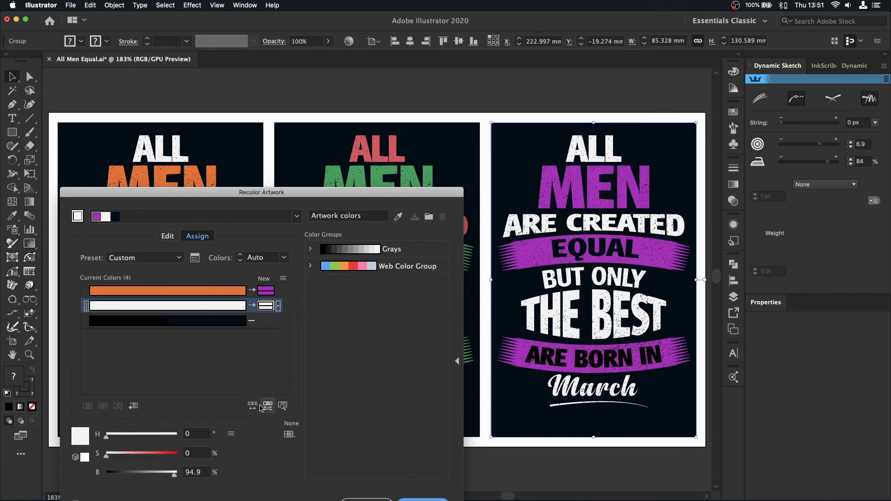
left_click(168, 236)
left_click(198, 235)
left_click_drag(106, 436, 121, 440)
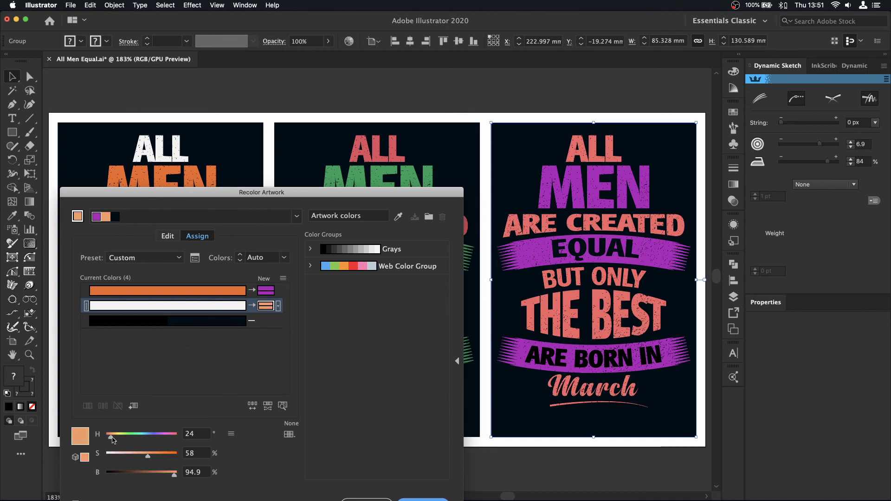
left_click_drag(174, 475, 162, 477)
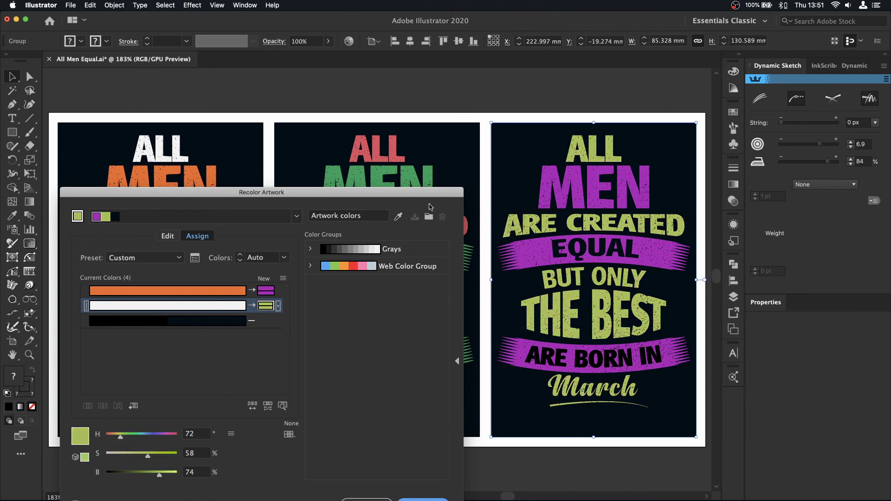
key("Return")
left_click(664, 474)
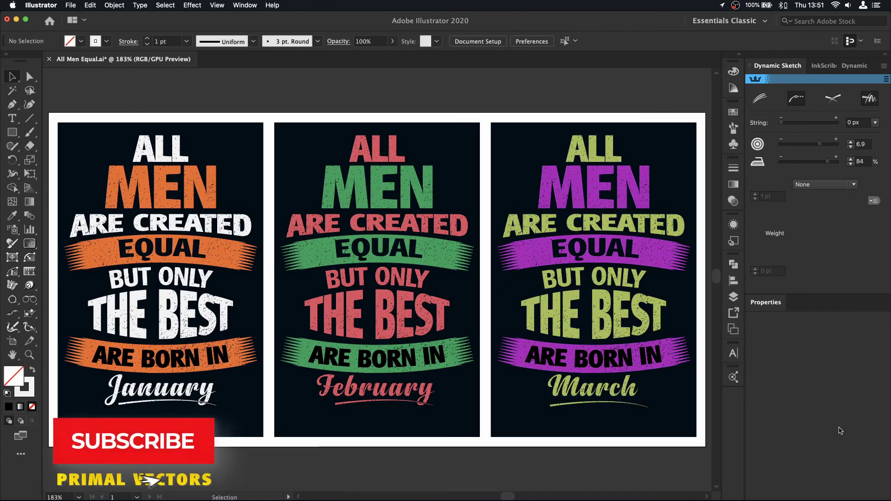